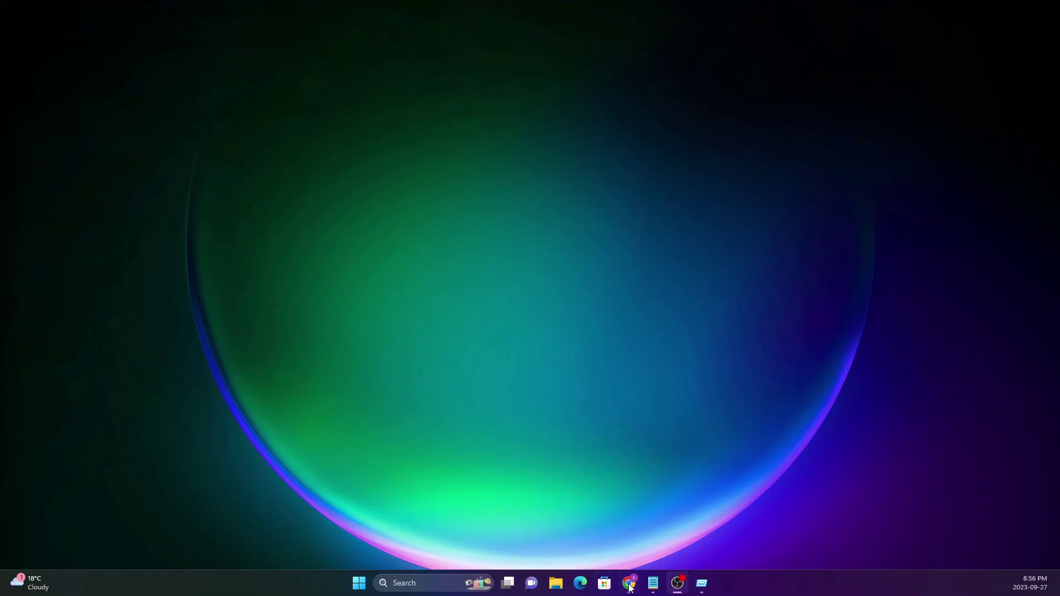
# Switch to the Azure portal in the browser and open the WINDOWS virtual machine's overview with the machine list collapsed.
pyautogui.click(592, 562)
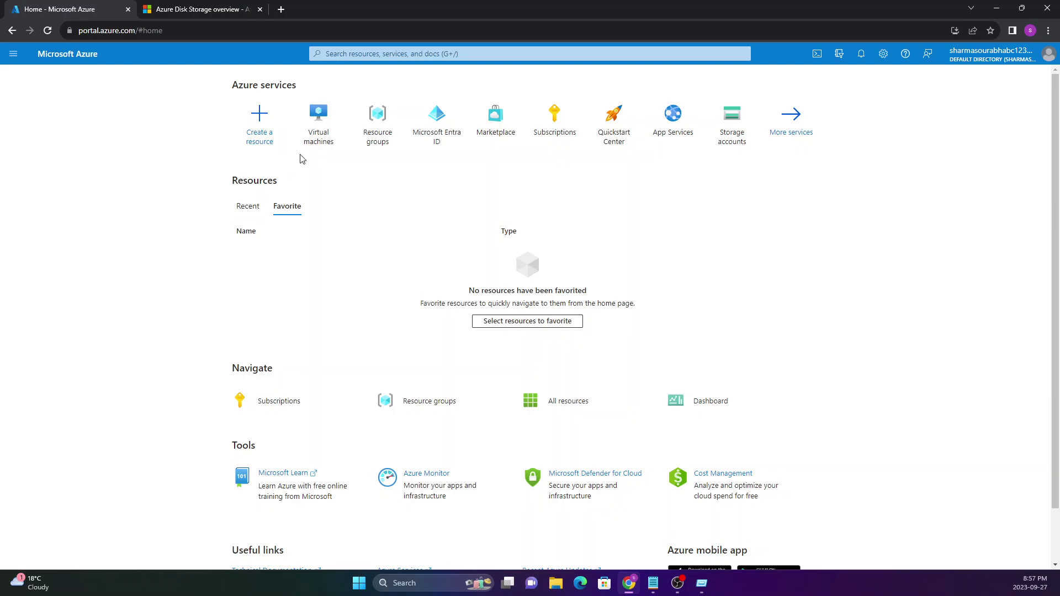
pyautogui.click(322, 131)
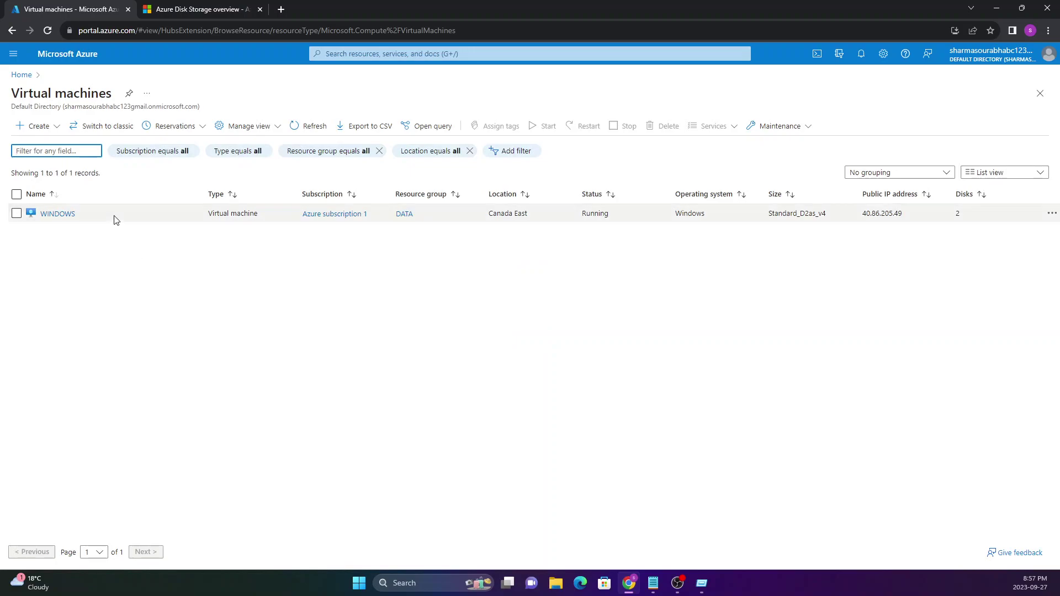
pyautogui.moveTo(116, 220); pyautogui.dragTo(44, 219)
pyautogui.click(46, 263)
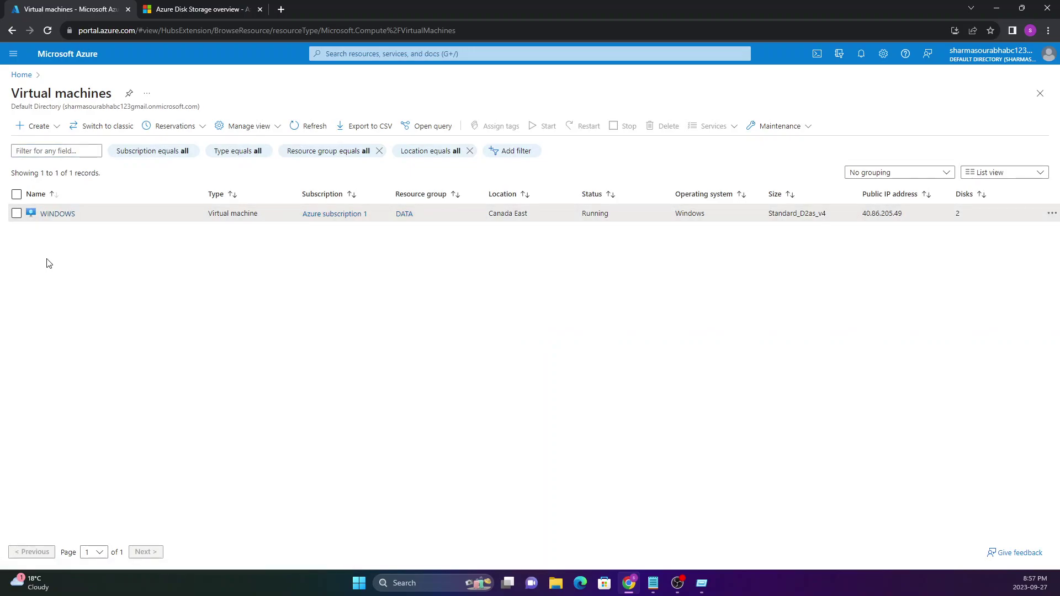
pyautogui.click(55, 218)
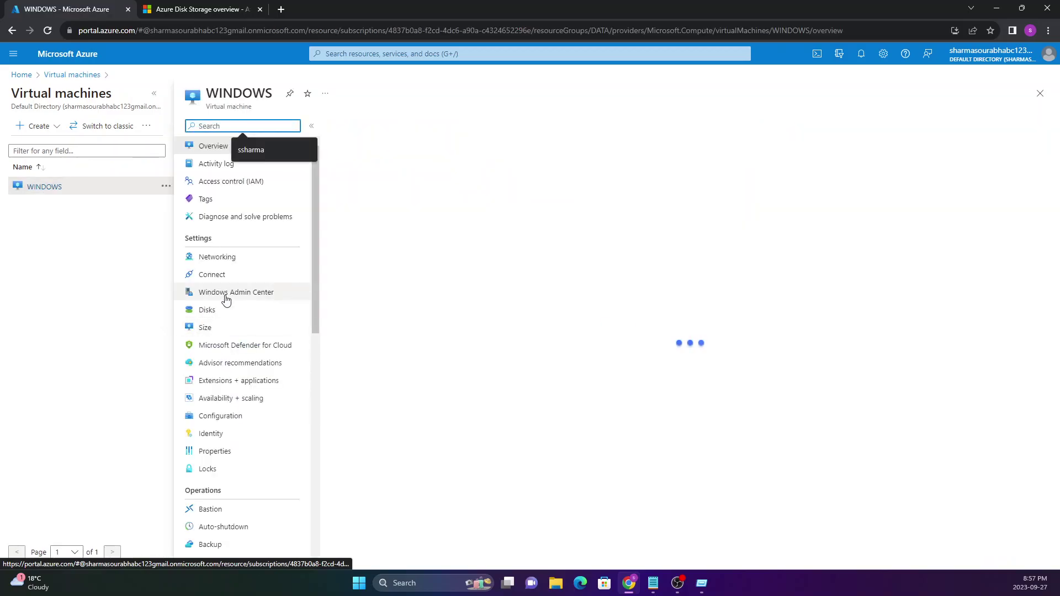
pyautogui.click(154, 93)
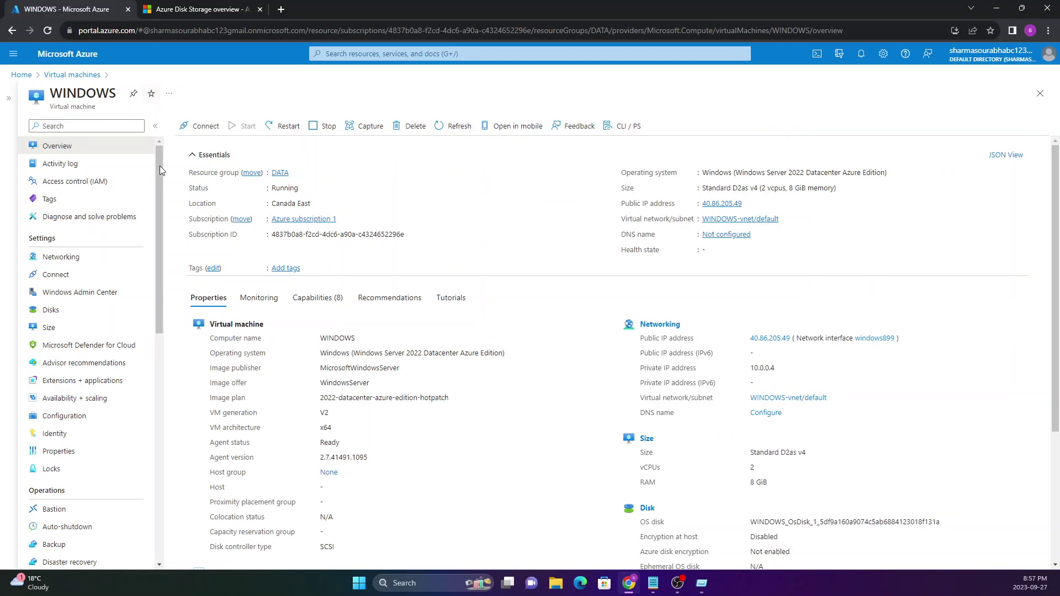
# Review the OS disk and the attached data disks on the WINDOWS virtual machine's Disks page.
pyautogui.click(47, 313)
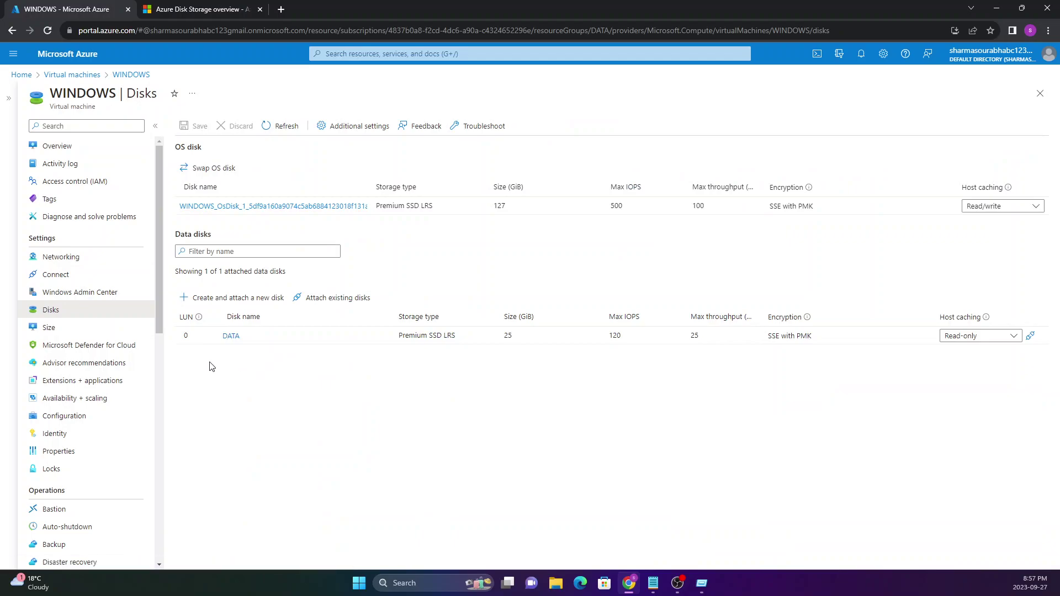
pyautogui.moveTo(174, 185); pyautogui.dragTo(426, 208)
pyautogui.click(424, 211)
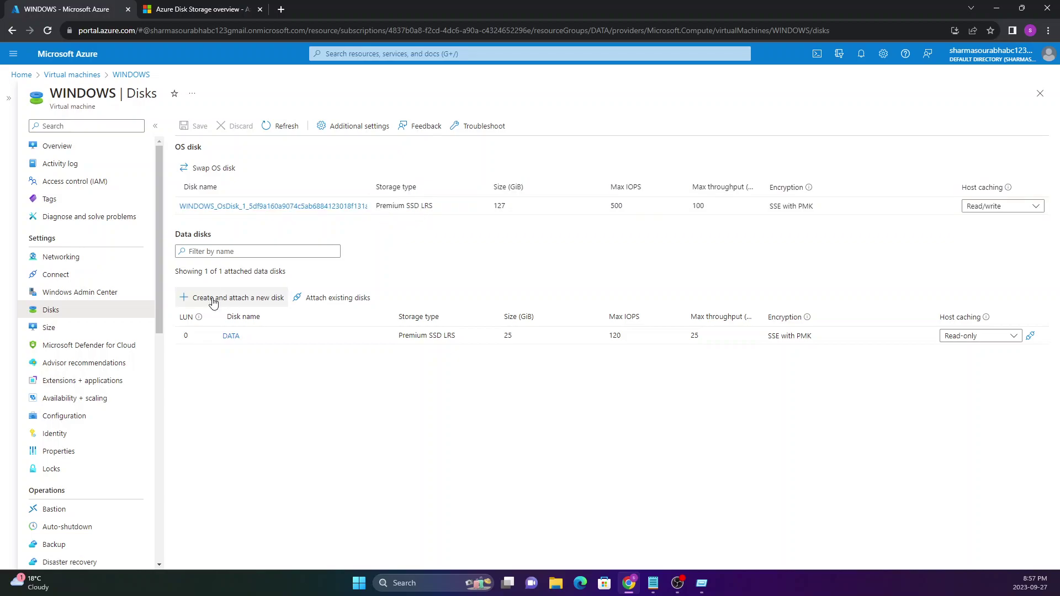
pyautogui.moveTo(173, 291); pyautogui.dragTo(469, 350)
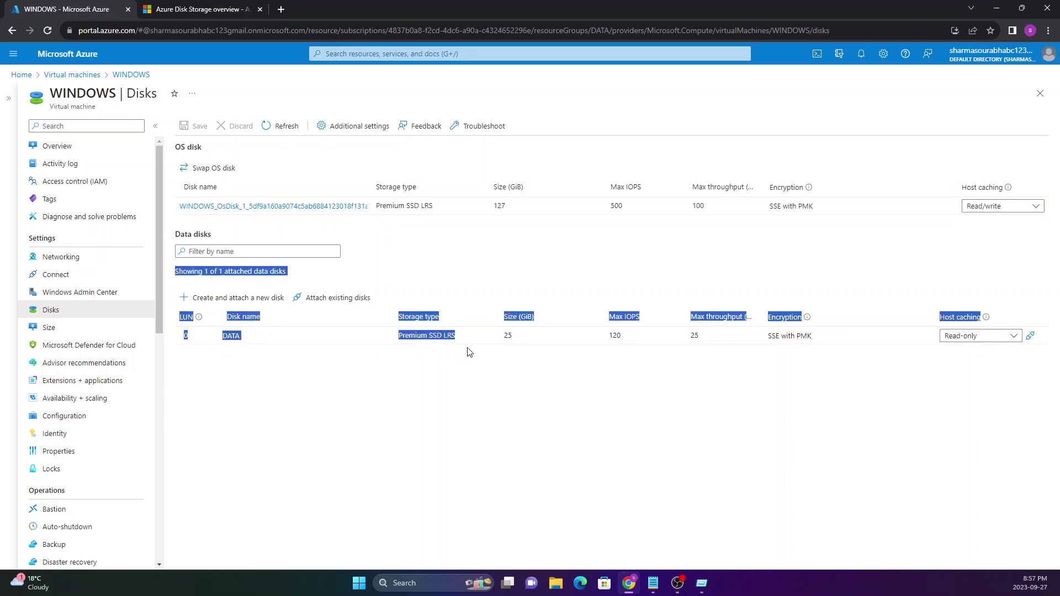
pyautogui.click(339, 395)
# Connect to the WINDOWS virtual machine over Remote Desktop and clear its Disk Management and Server Manager windows from the desktop.
pyautogui.click(86, 154)
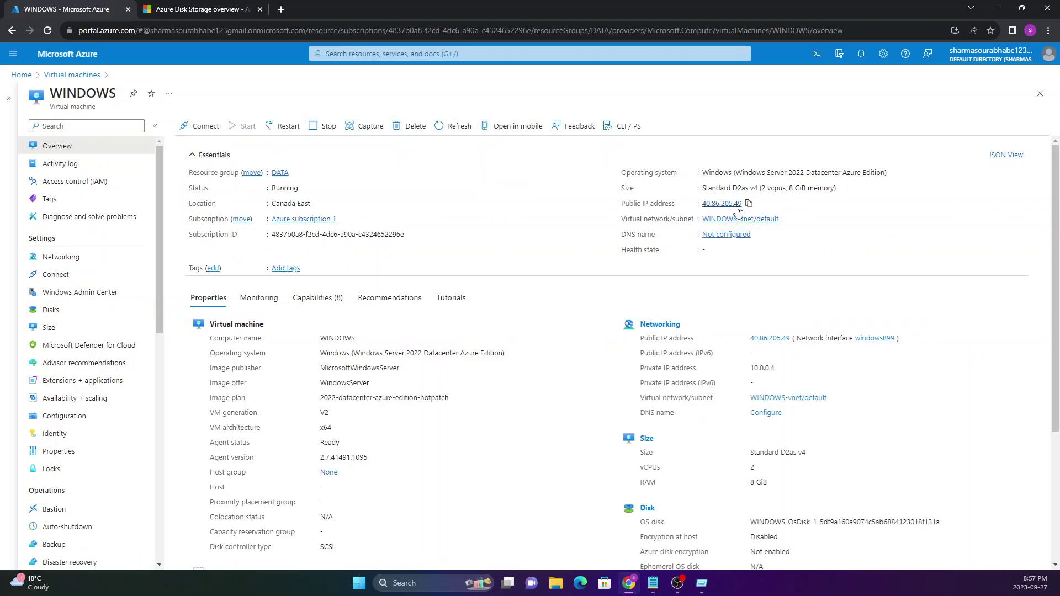
pyautogui.press('super')
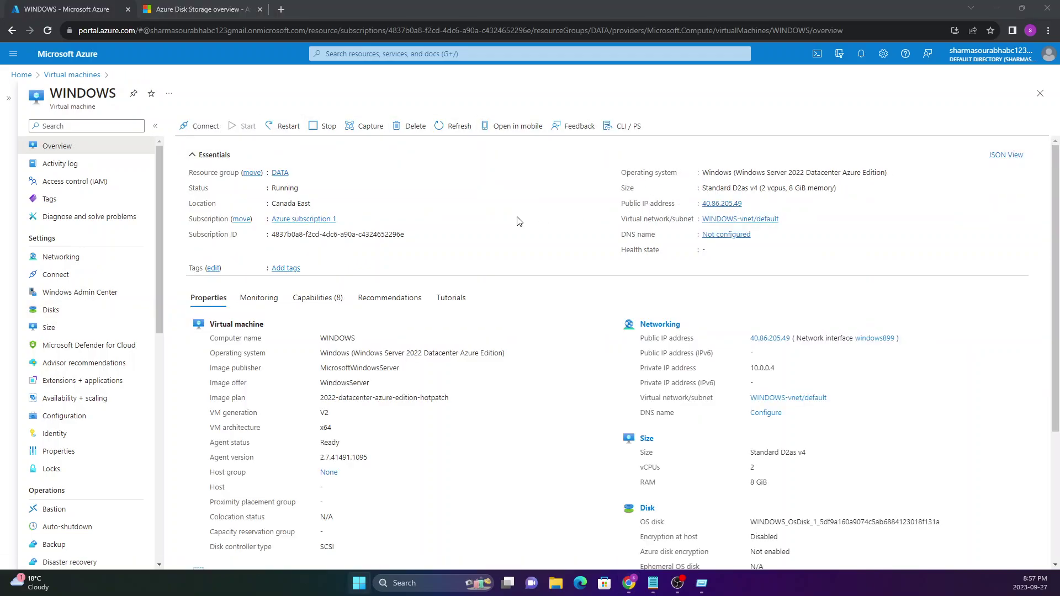
pyautogui.press('Return')
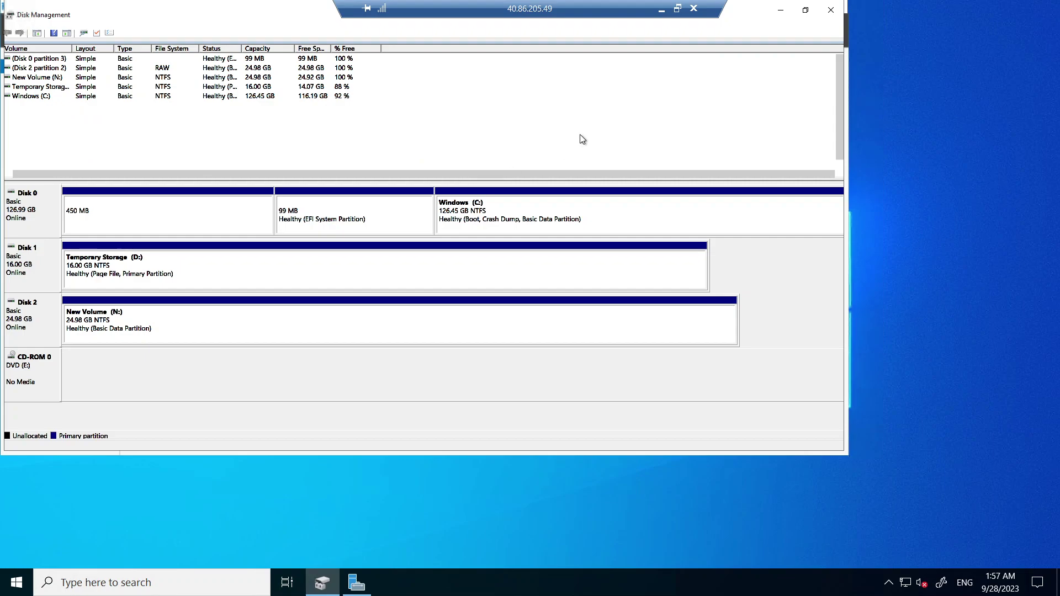
pyautogui.click(810, 9)
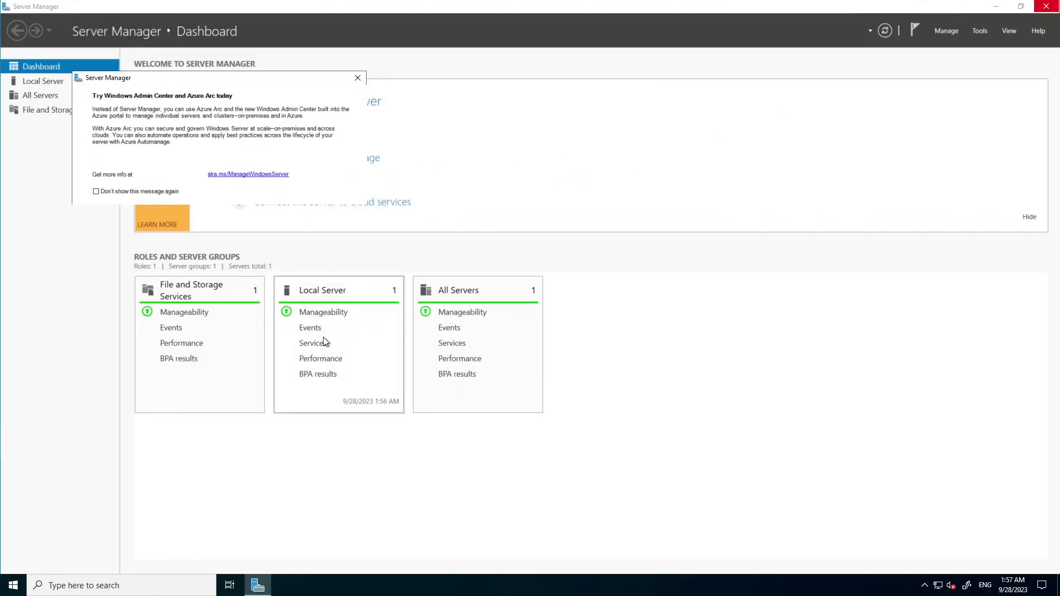
pyautogui.click(1049, 3)
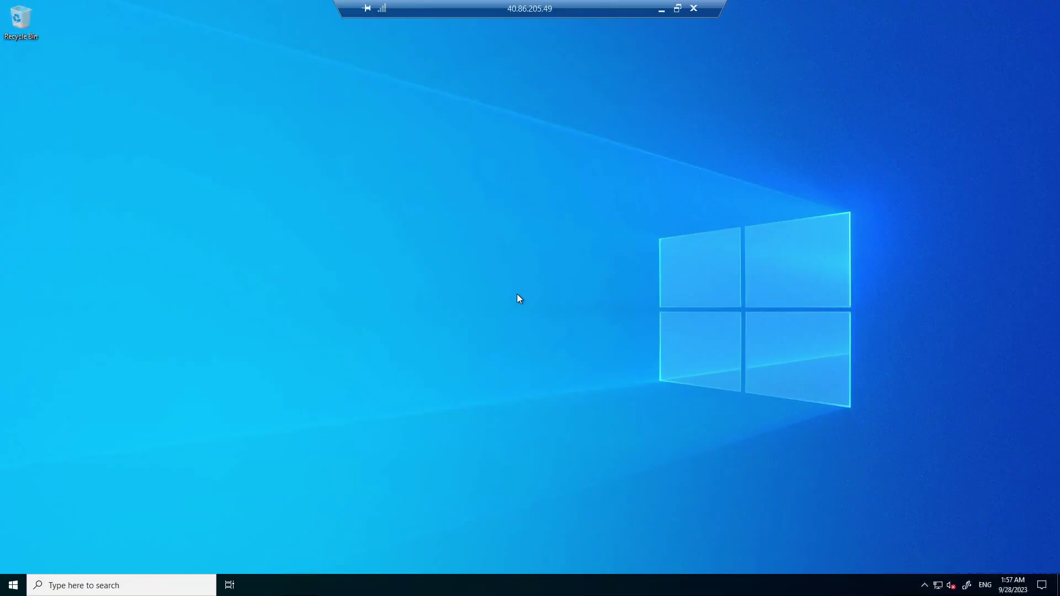
# Open File Explorer in the remote session and show This PC.
pyautogui.click(15, 584)
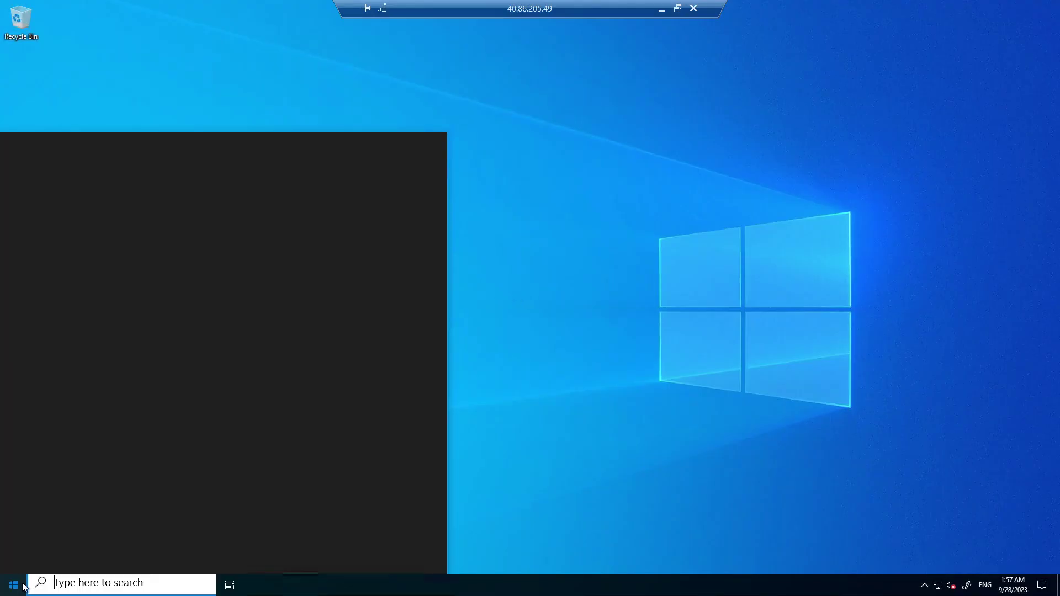
pyautogui.click(315, 400)
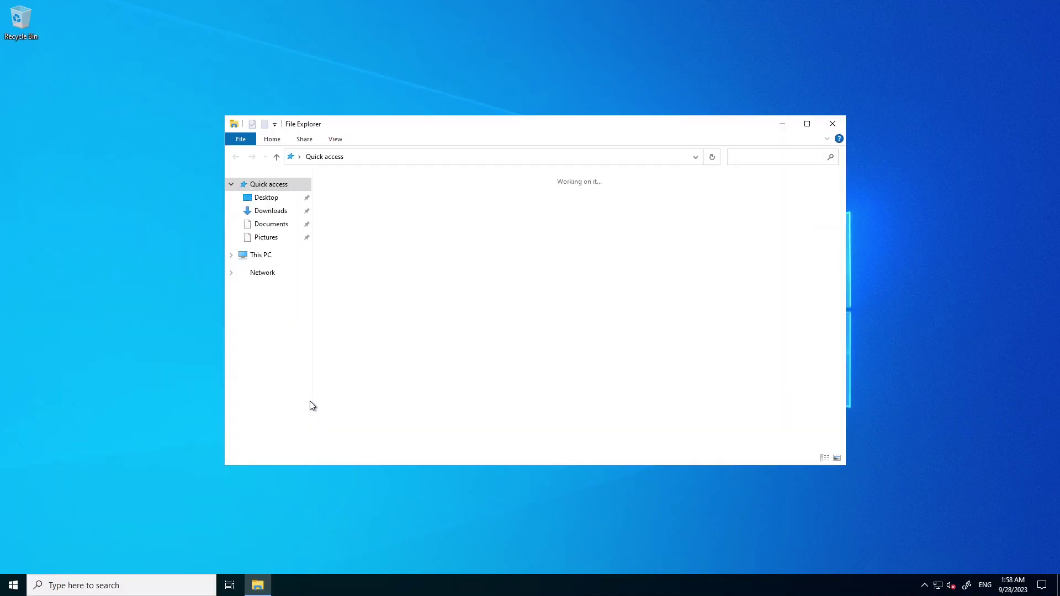
pyautogui.click(257, 255)
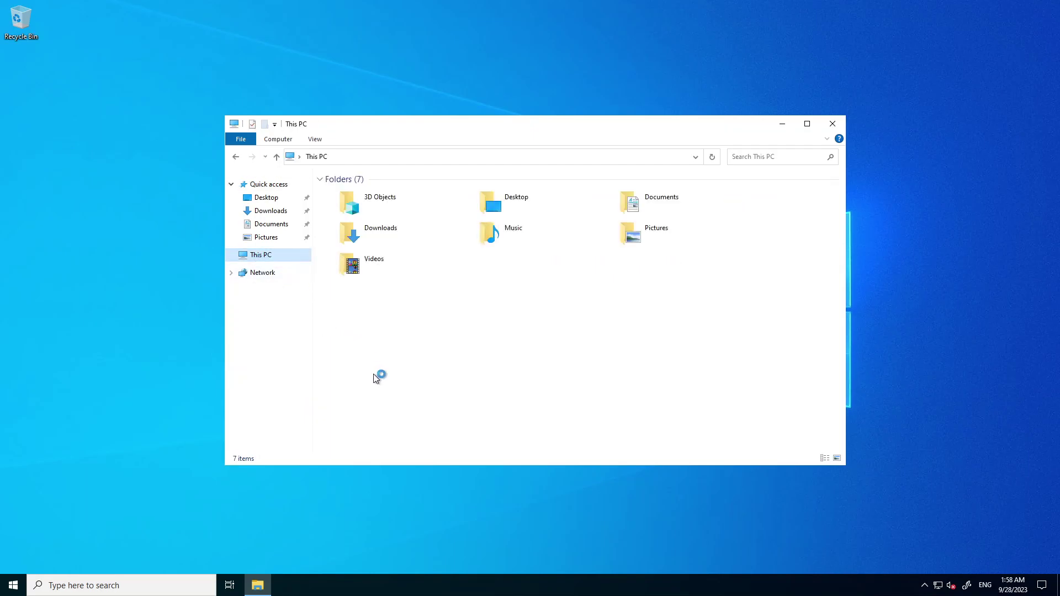
# Examine the Windows (C:), Temporary Storage (D:) and New Volume (N:) drives, look inside C: and return to This PC.
pyautogui.moveTo(321, 295); pyautogui.dragTo(526, 386)
pyautogui.click(525, 386)
pyautogui.click(411, 306)
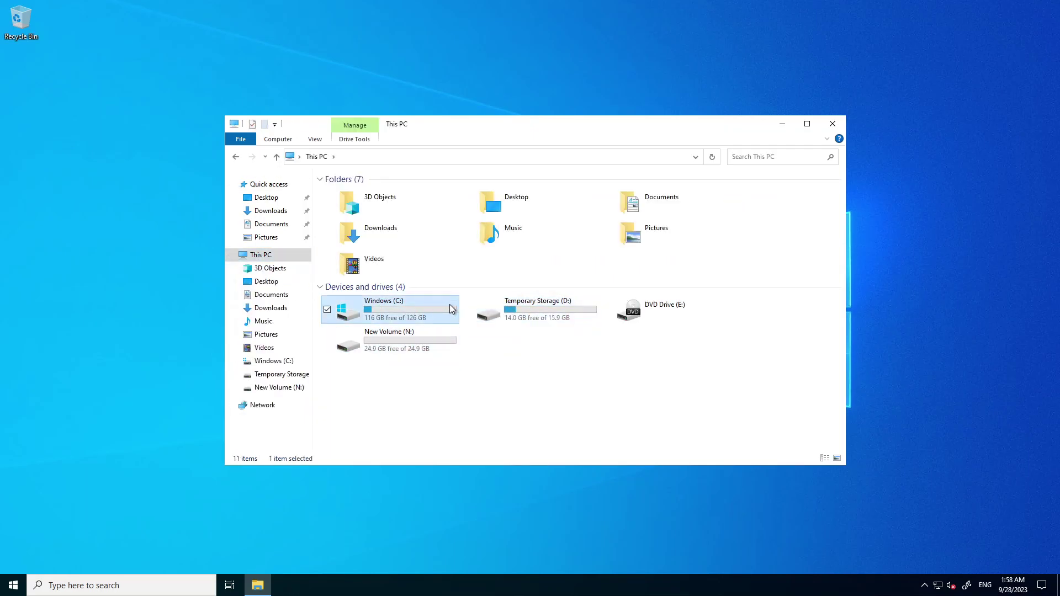
pyautogui.click(525, 310)
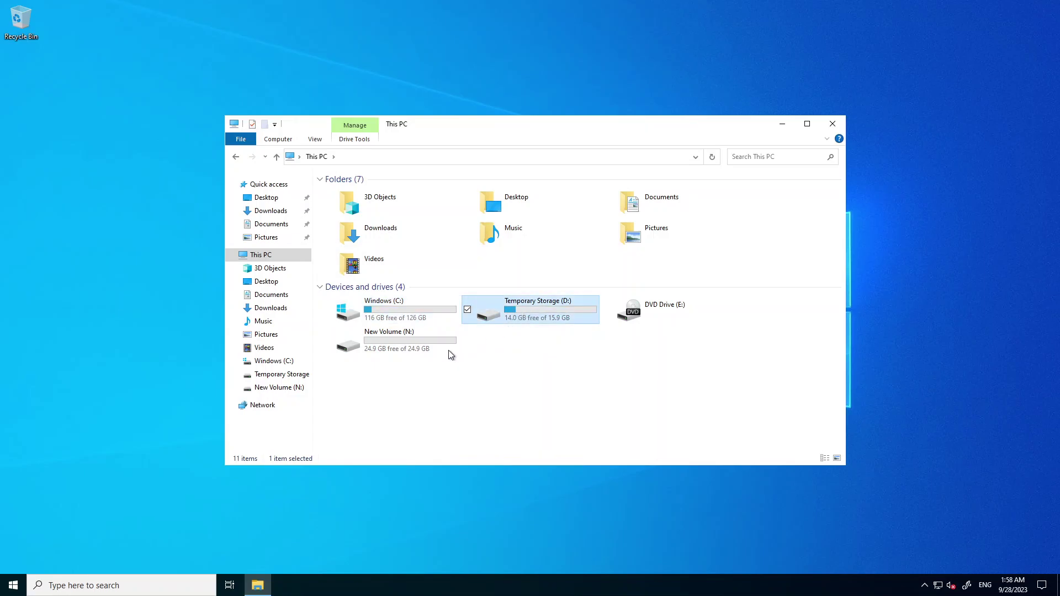
pyautogui.click(407, 347)
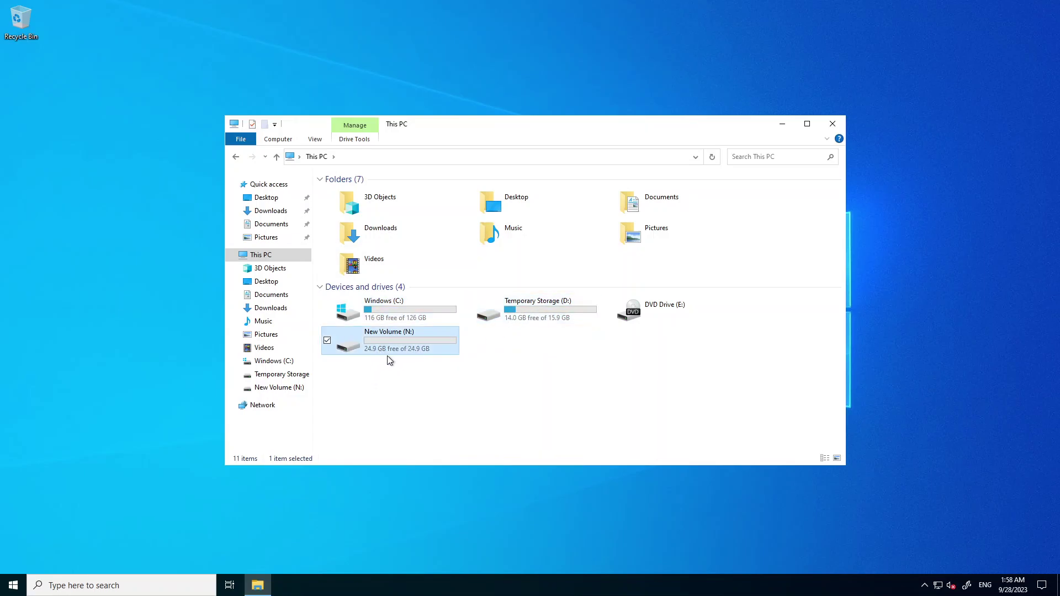
pyautogui.click(388, 312)
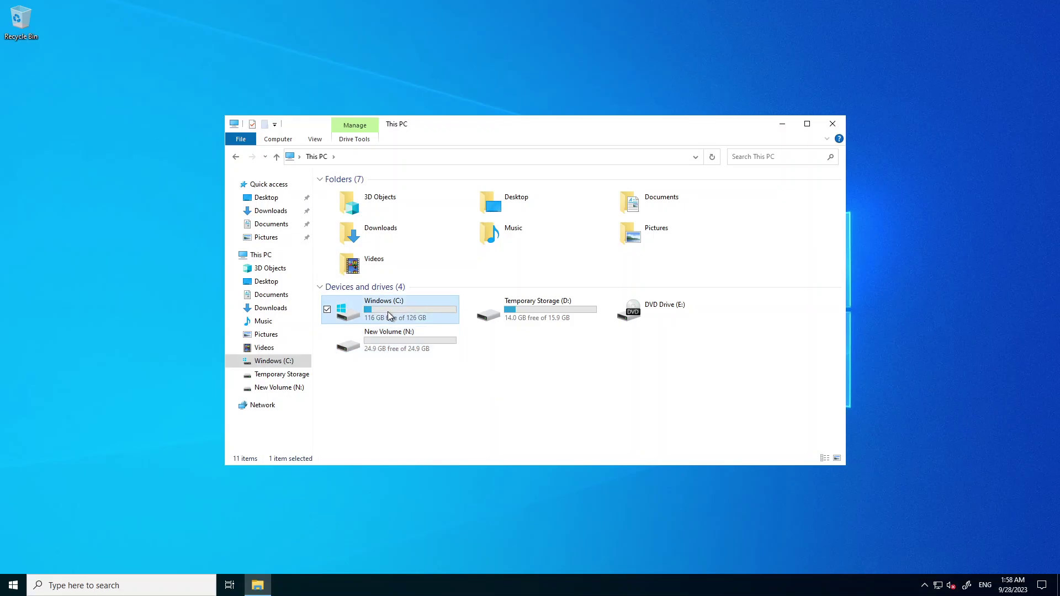
pyautogui.doubleClick(388, 313)
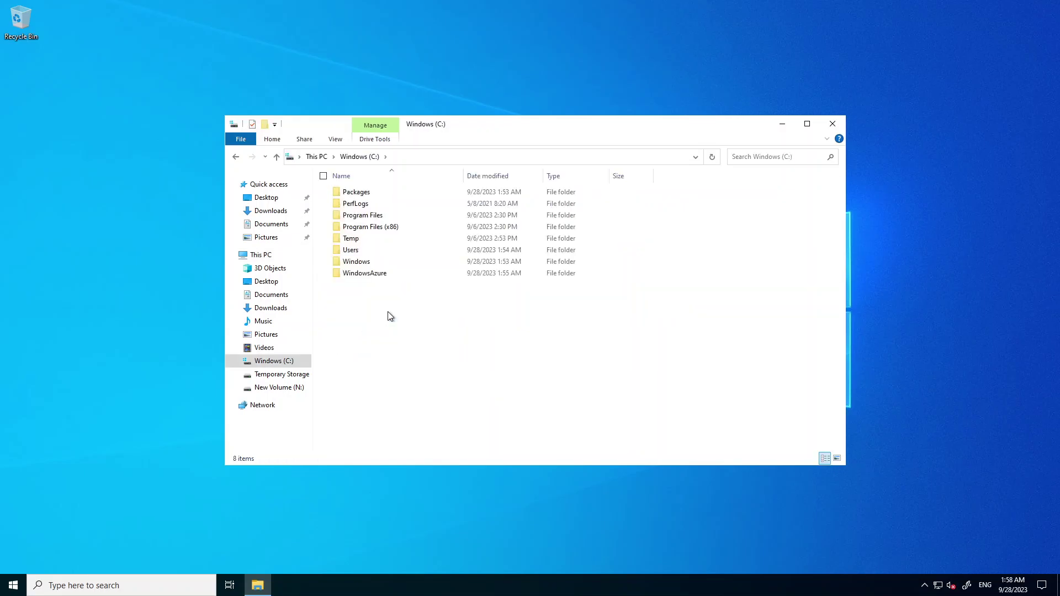
pyautogui.click(236, 156)
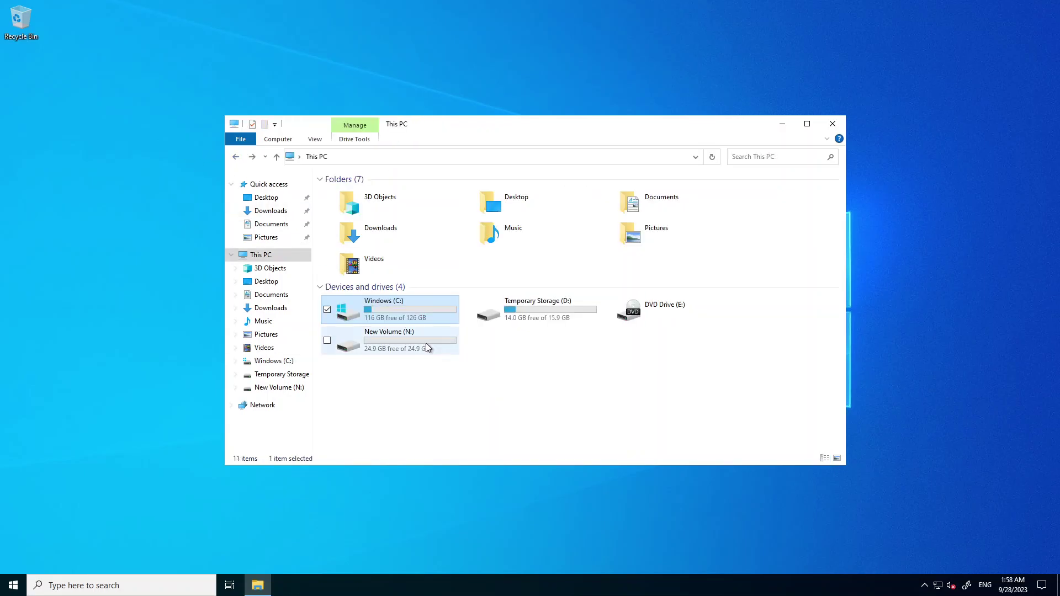
# Open the DATALOSS_WARNING_README text file on the Temporary Storage (D:) drive.
pyautogui.doubleClick(511, 311)
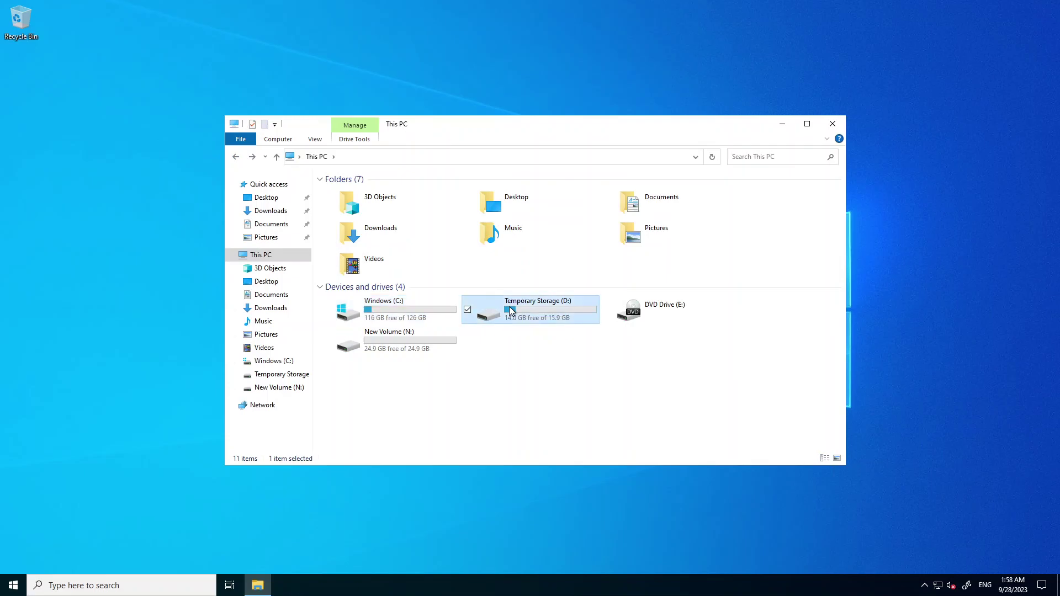
pyautogui.click(340, 206)
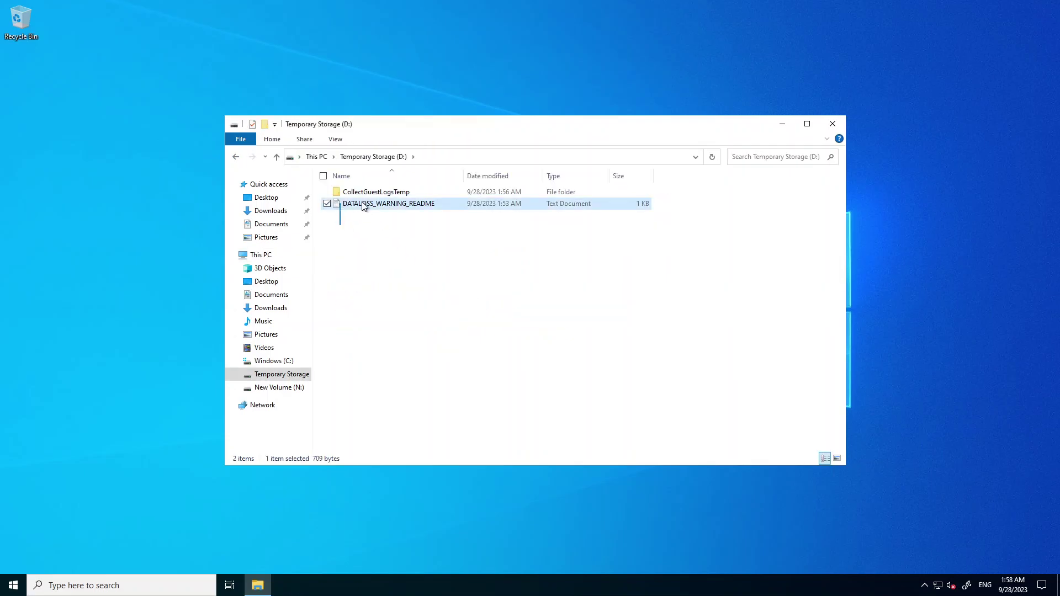
pyautogui.click(405, 230)
pyautogui.click(364, 206)
pyautogui.click(378, 217)
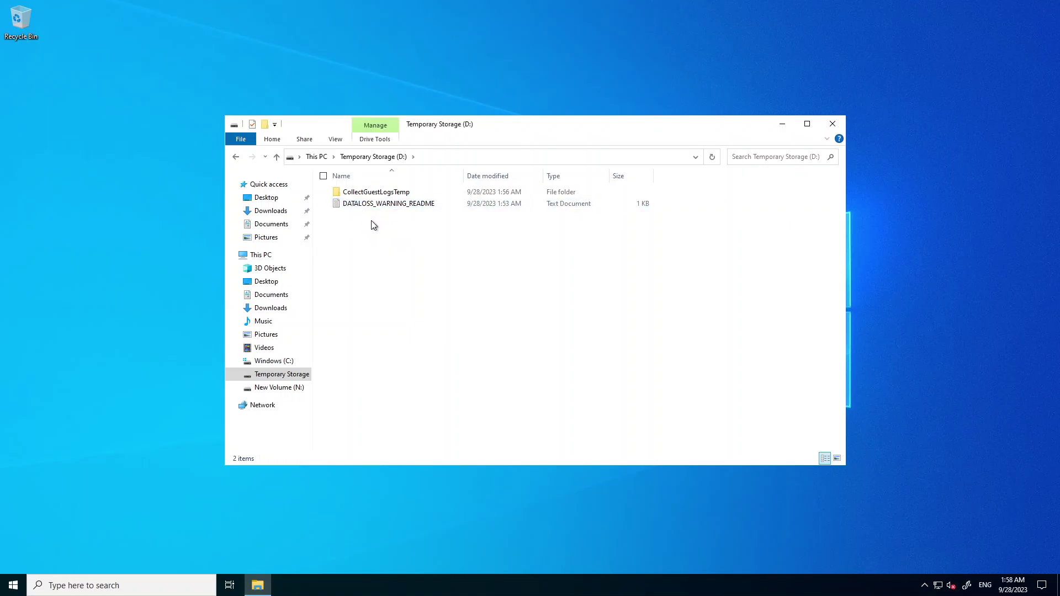
pyautogui.doubleClick(372, 205)
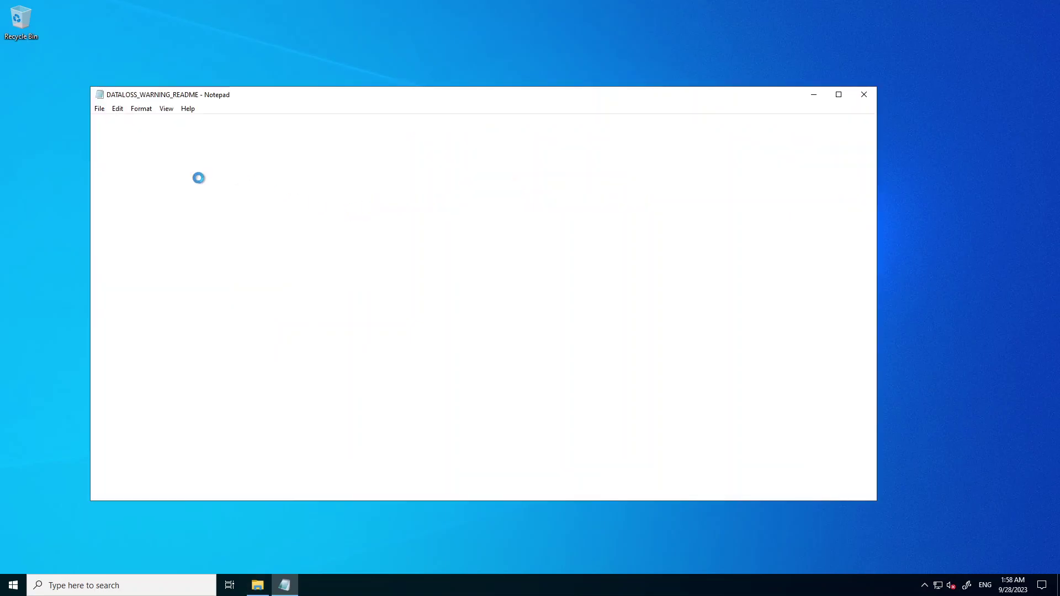
# Read the warning about storing data on the temporary disk, highlighting its key lines, and close the file.
pyautogui.moveTo(97, 122); pyautogui.dragTo(203, 126)
pyautogui.click(203, 126)
pyautogui.moveTo(94, 120); pyautogui.dragTo(231, 120)
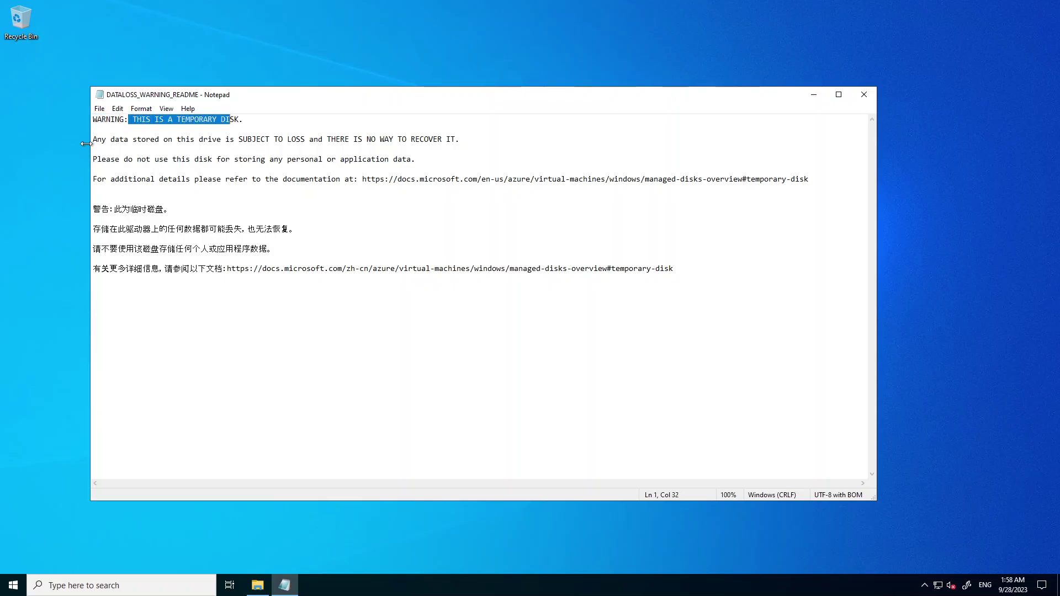
pyautogui.moveTo(94, 139); pyautogui.dragTo(338, 142)
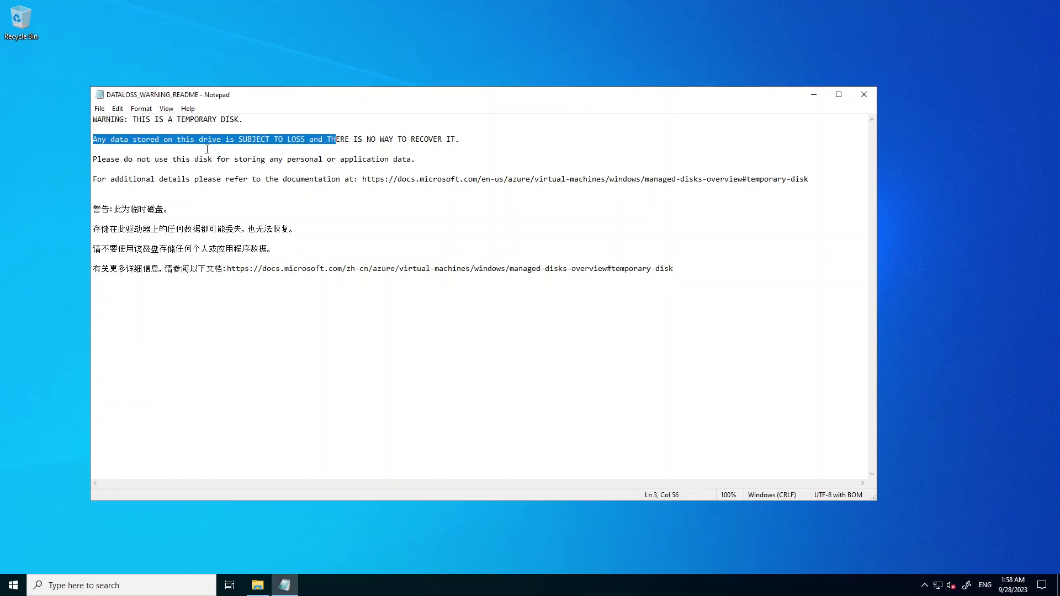
pyautogui.moveTo(119, 159); pyautogui.dragTo(283, 160)
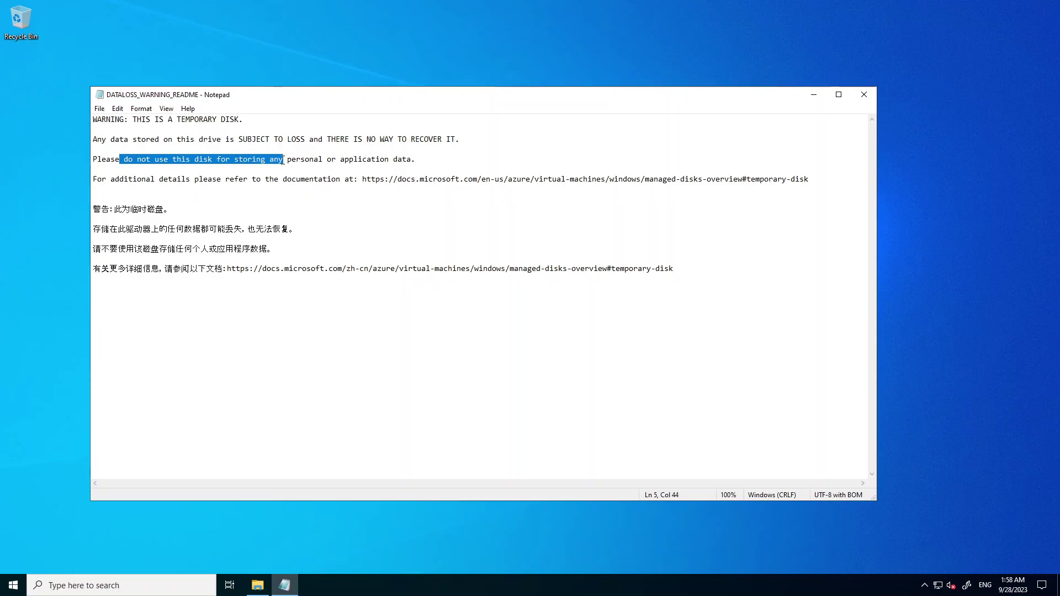
pyautogui.moveTo(414, 159); pyautogui.dragTo(97, 119)
pyautogui.click(97, 119)
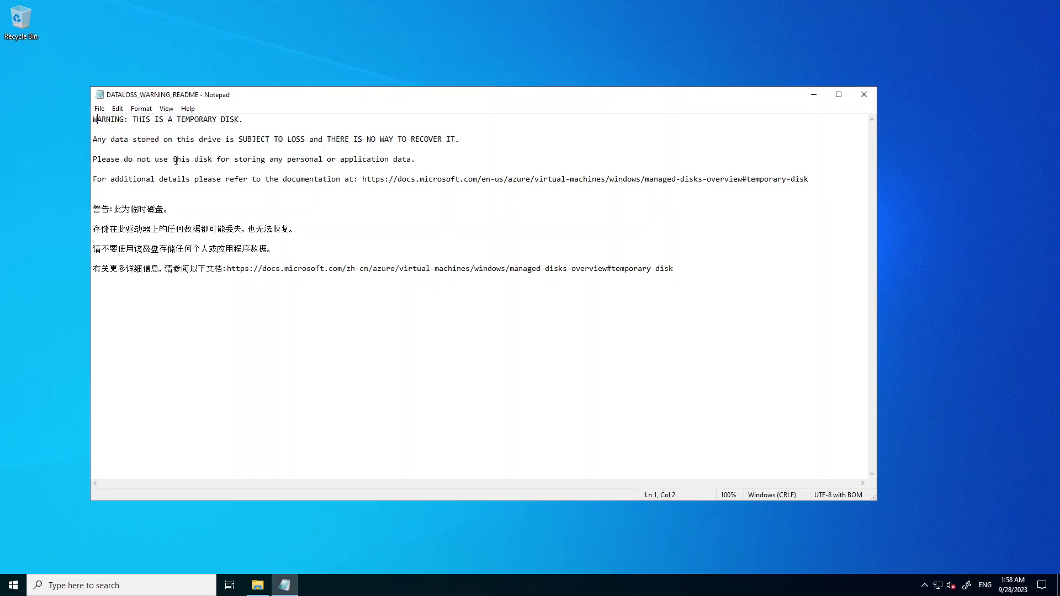
pyautogui.click(217, 158)
pyautogui.moveTo(328, 142); pyautogui.dragTo(447, 142)
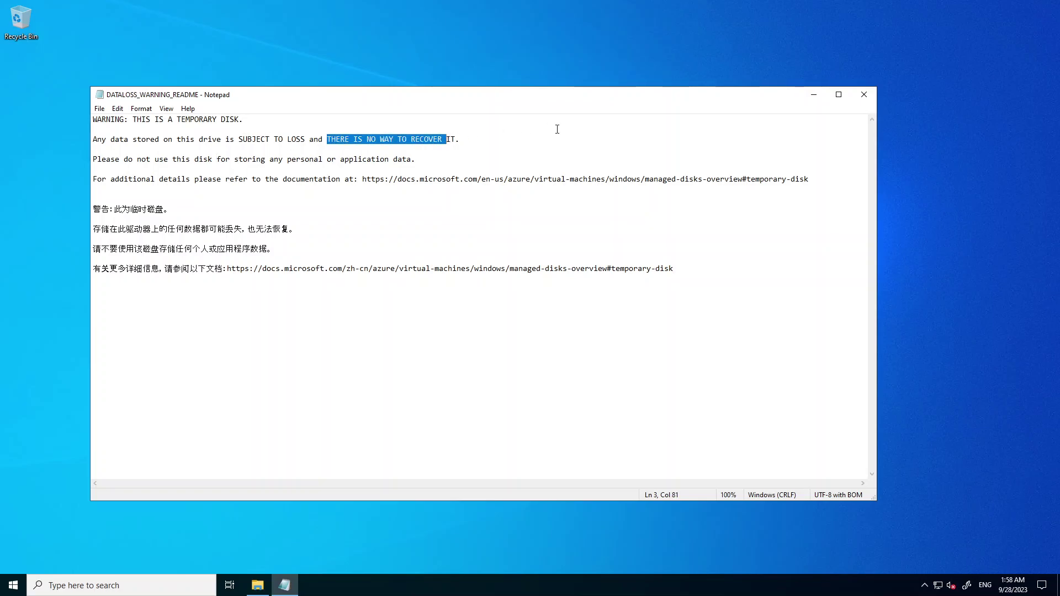
pyautogui.click(857, 95)
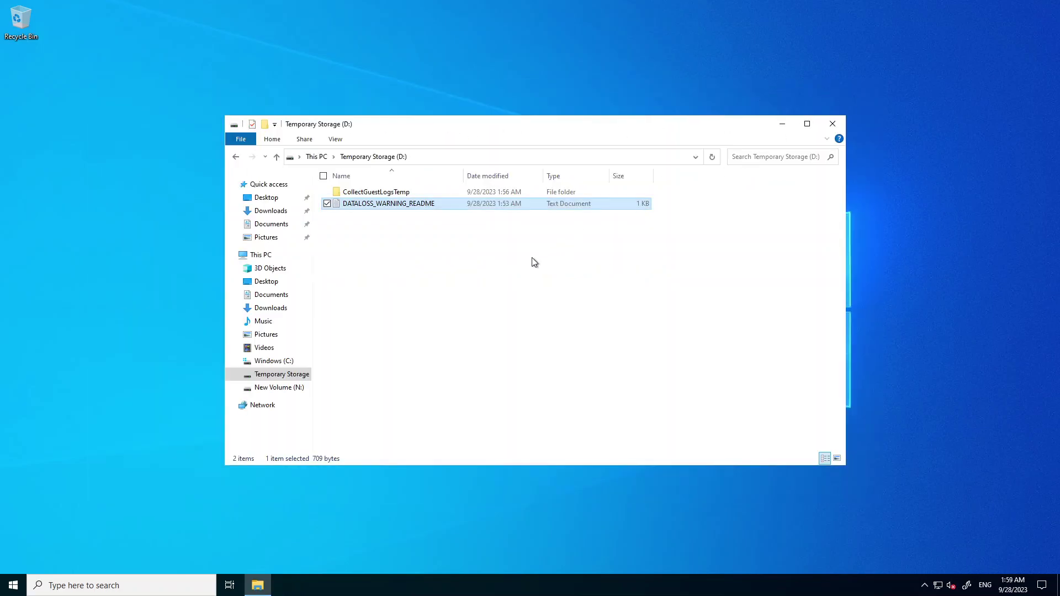
# Return to This PC and open the Temp folder on the Windows (C:) drive.
pyautogui.doubleClick(257, 255)
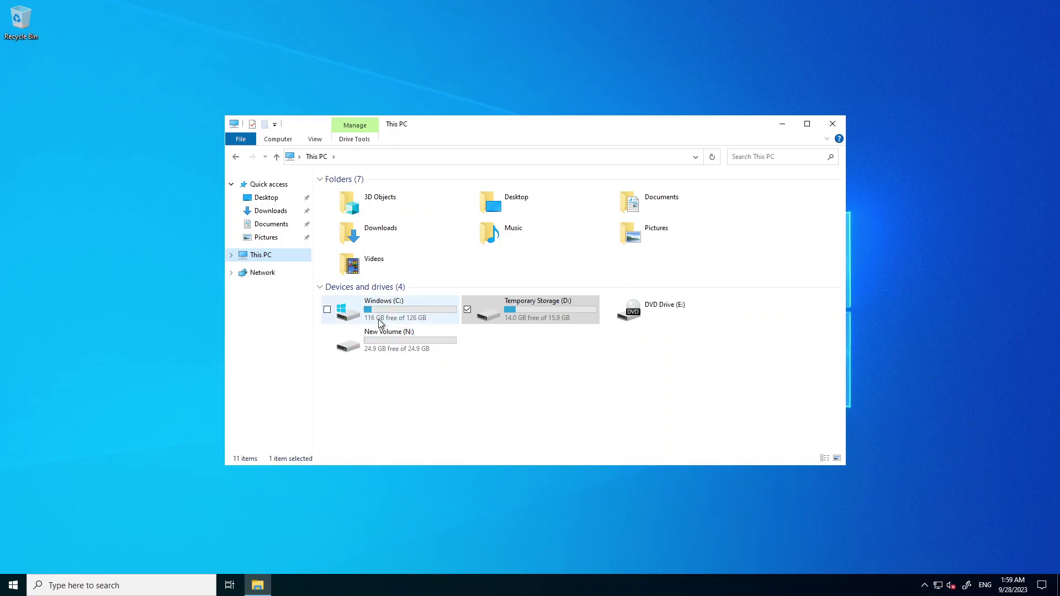
pyautogui.click(380, 322)
pyautogui.doubleClick(380, 322)
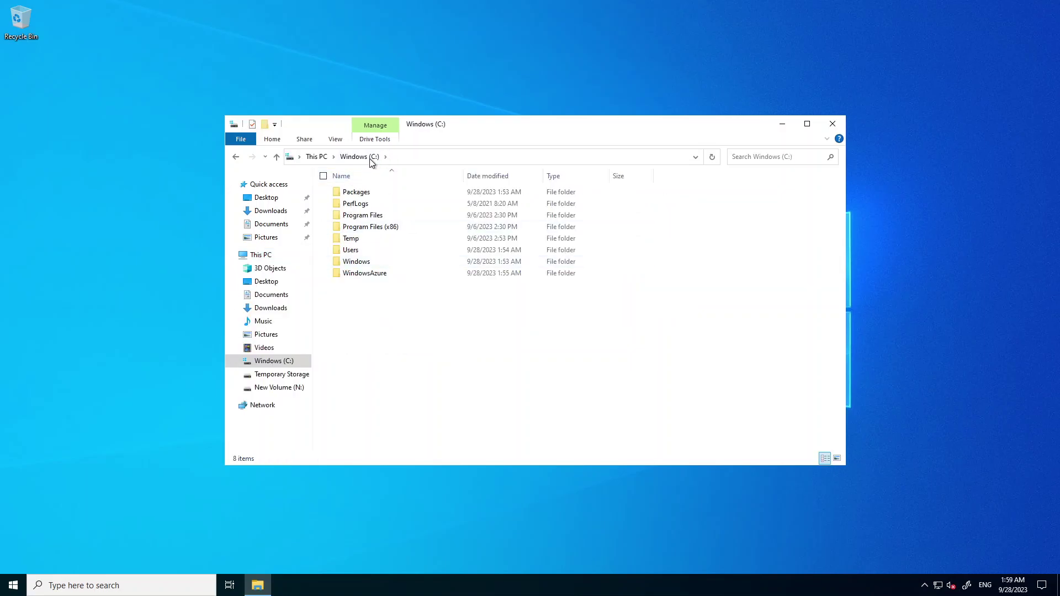
pyautogui.doubleClick(353, 239)
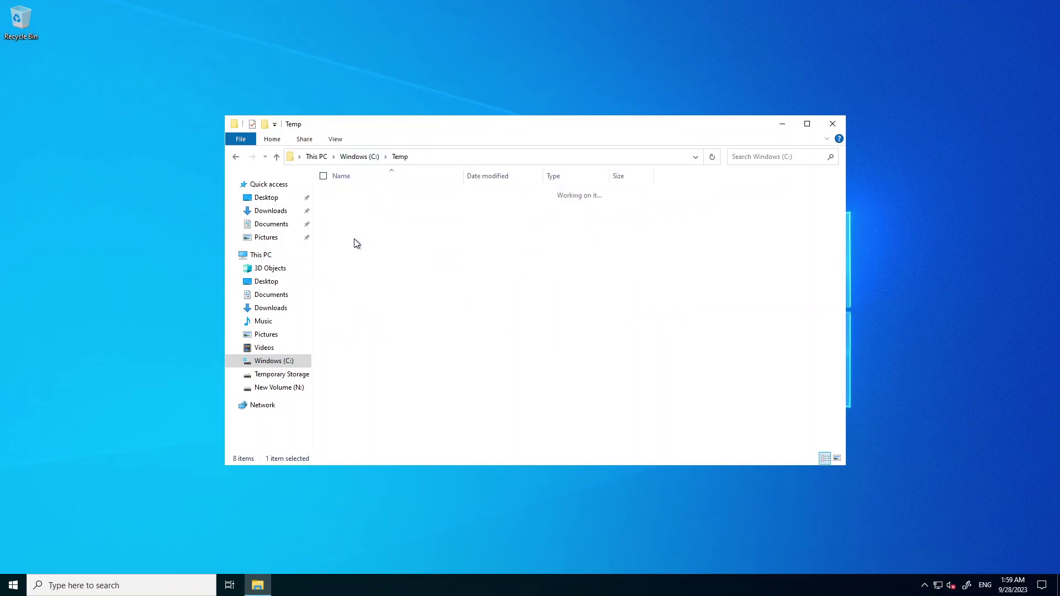
# Create a text document named OS DATA in the Temp folder of the Windows (C:) drive.
pyautogui.rightClick(401, 252)
pyautogui.moveTo(336, 370)
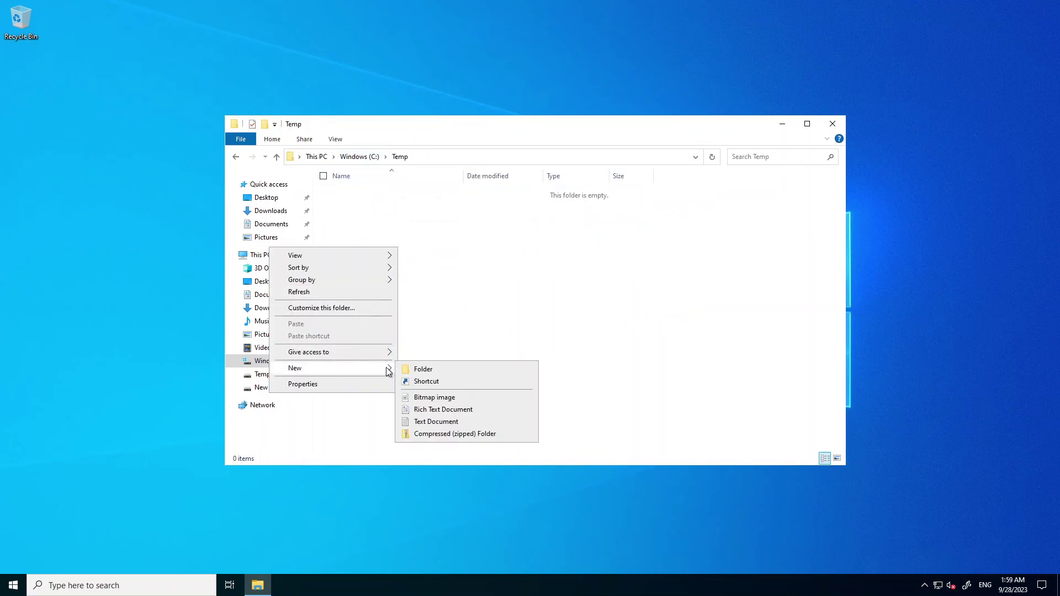
pyautogui.click(420, 422)
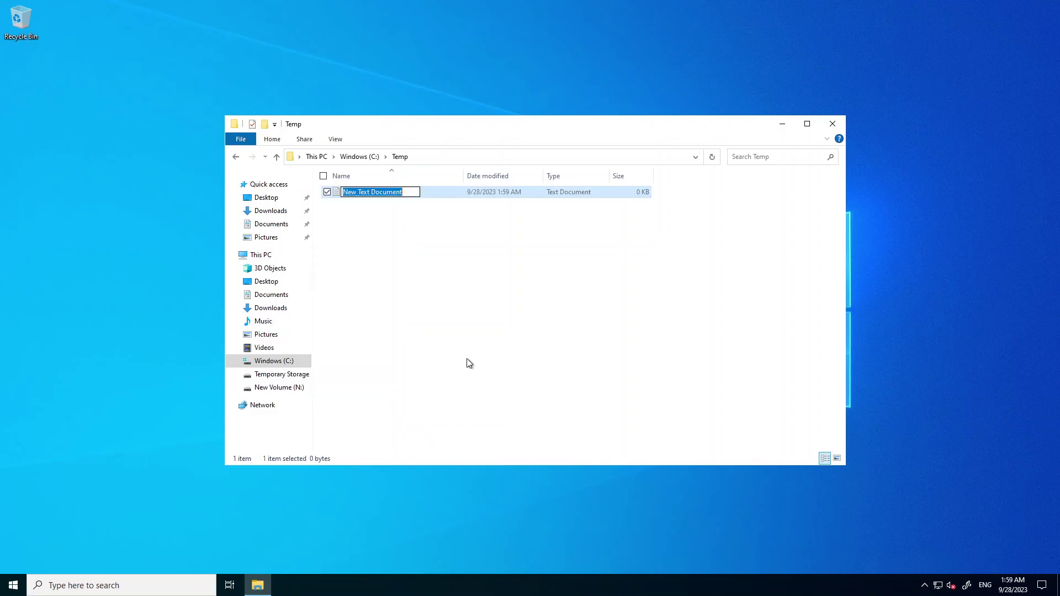
pyautogui.write('OS DATA')
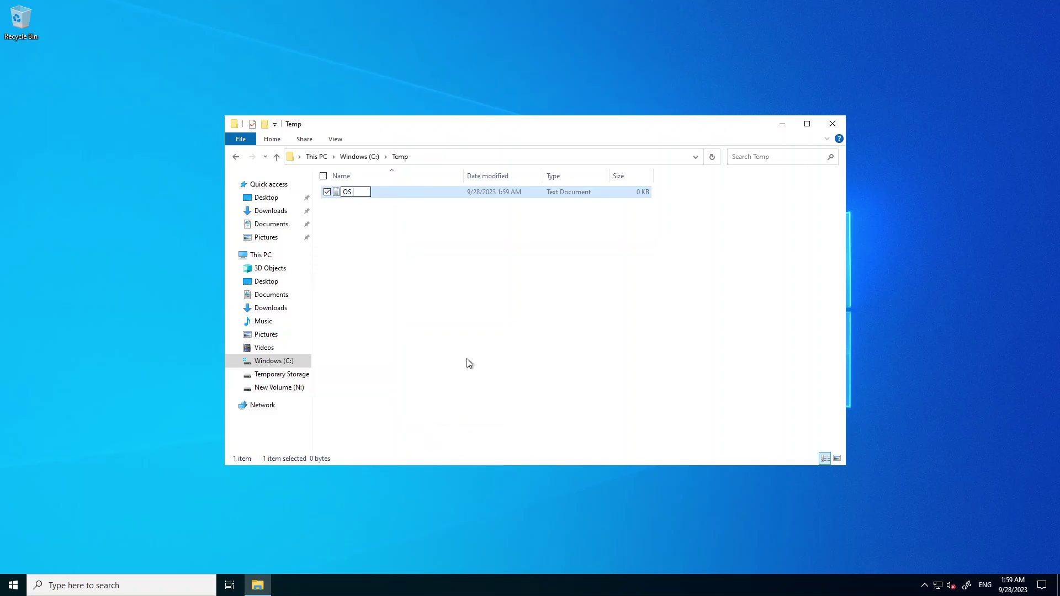
pyautogui.click(382, 325)
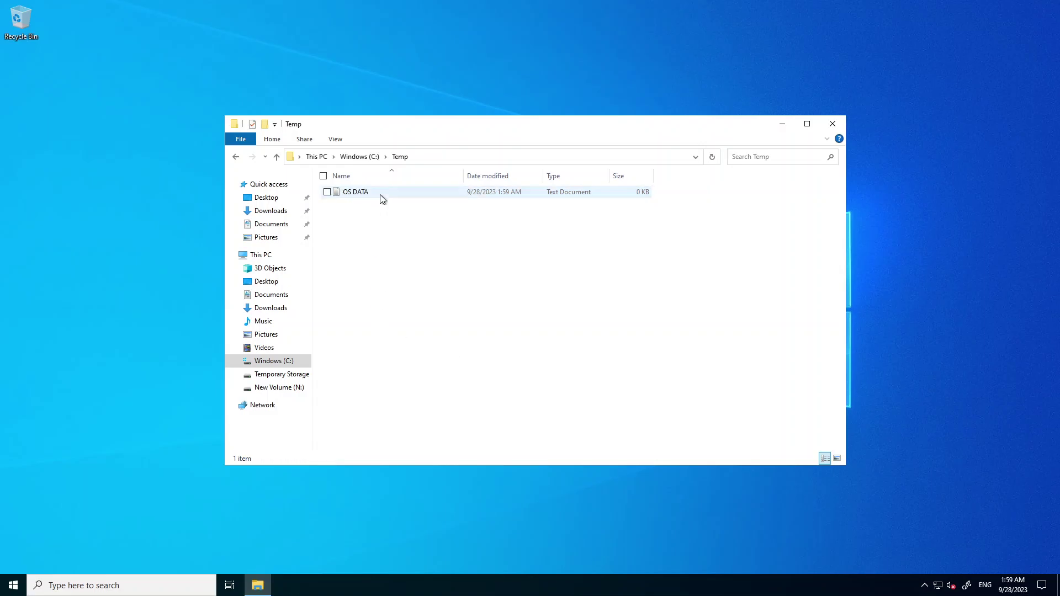
# Enter "OS DISK DAATA" in the OS DATA file, save and close it, and reopen it briefly to check the content.
pyautogui.doubleClick(381, 192)
pyautogui.write('0S DISK DAATA')
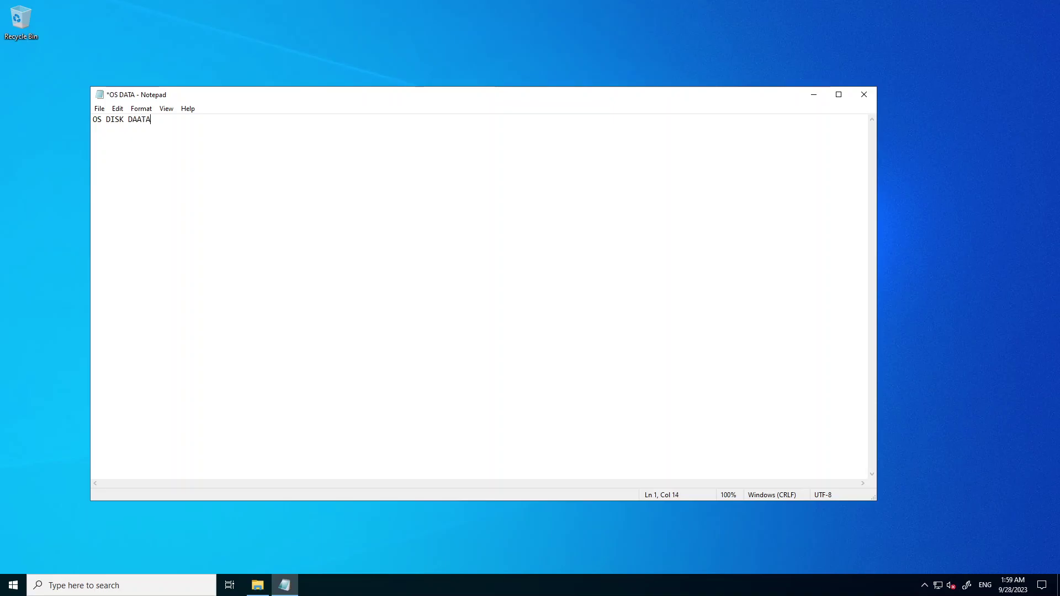
pyautogui.hotkey('ctrl', 's')
pyautogui.click(863, 99)
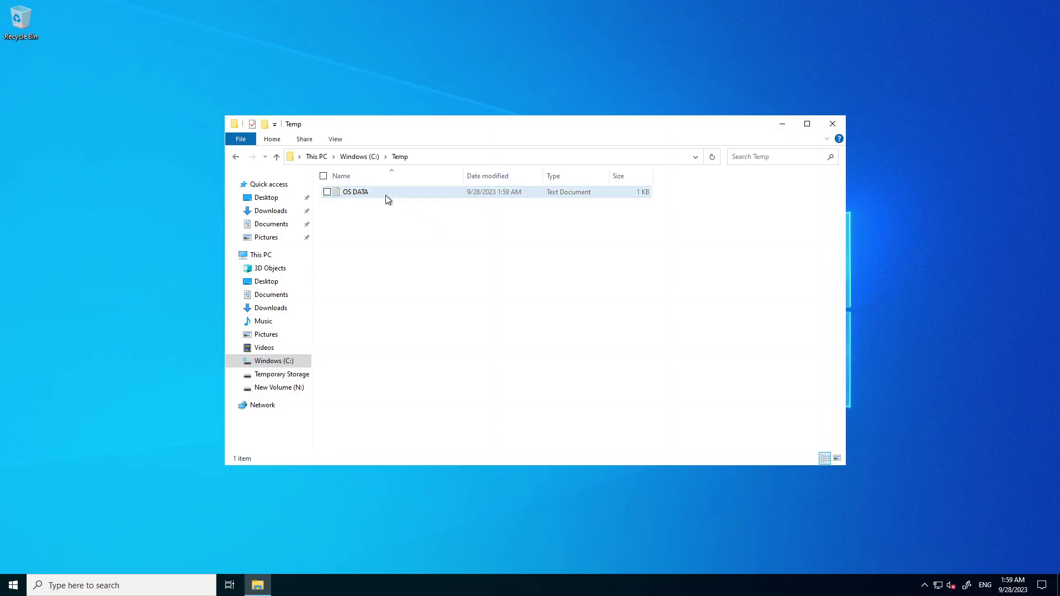
pyautogui.doubleClick(387, 196)
pyautogui.click(863, 93)
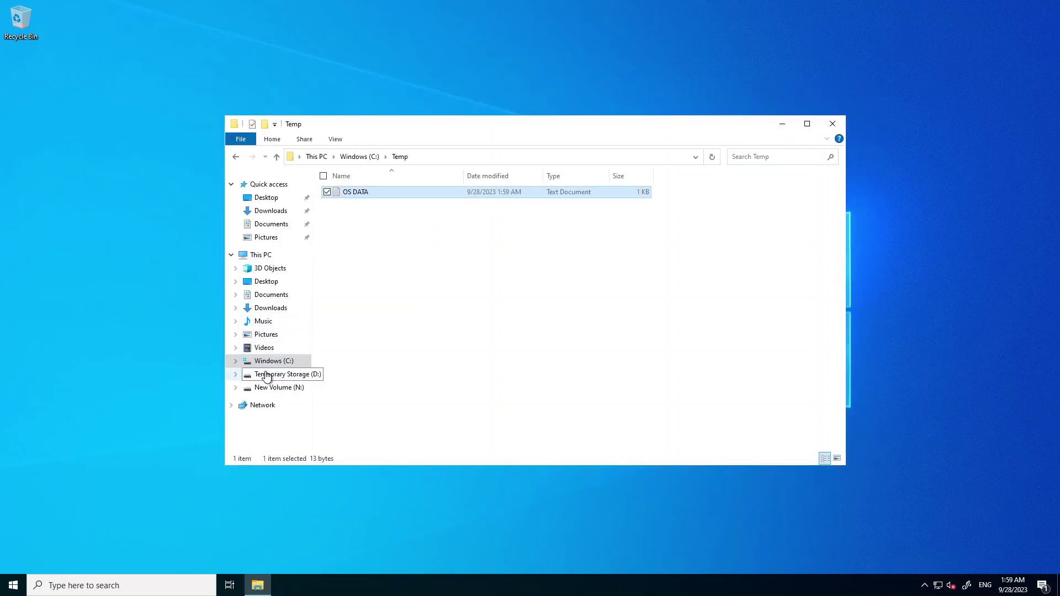
# Create a text document named TEMP DATA on the Temporary Storage (D:) drive.
pyautogui.click(260, 255)
pyautogui.doubleClick(530, 314)
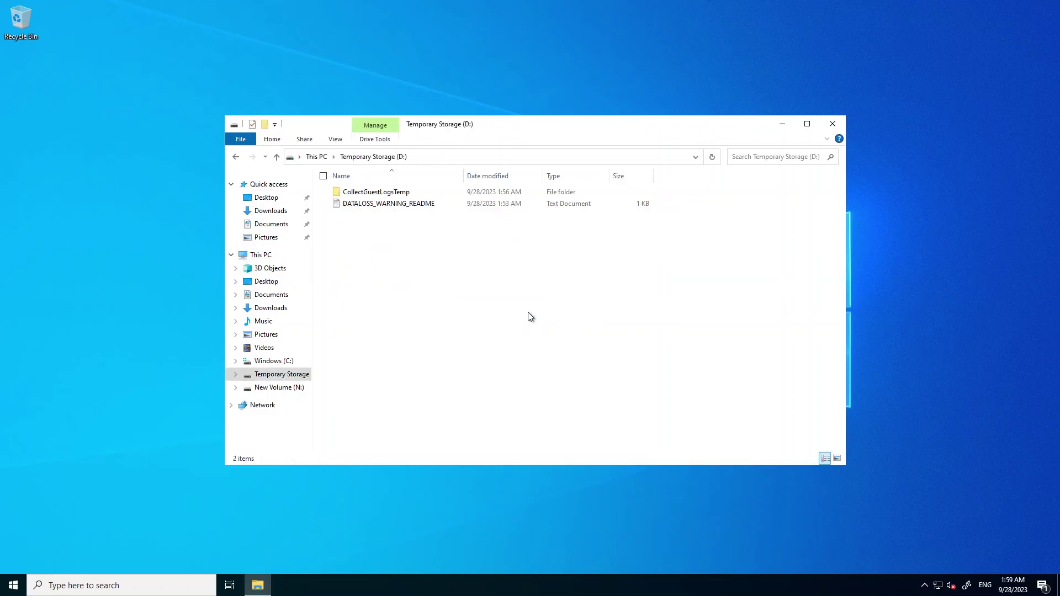
pyautogui.rightClick(456, 280)
pyautogui.moveTo(394, 413)
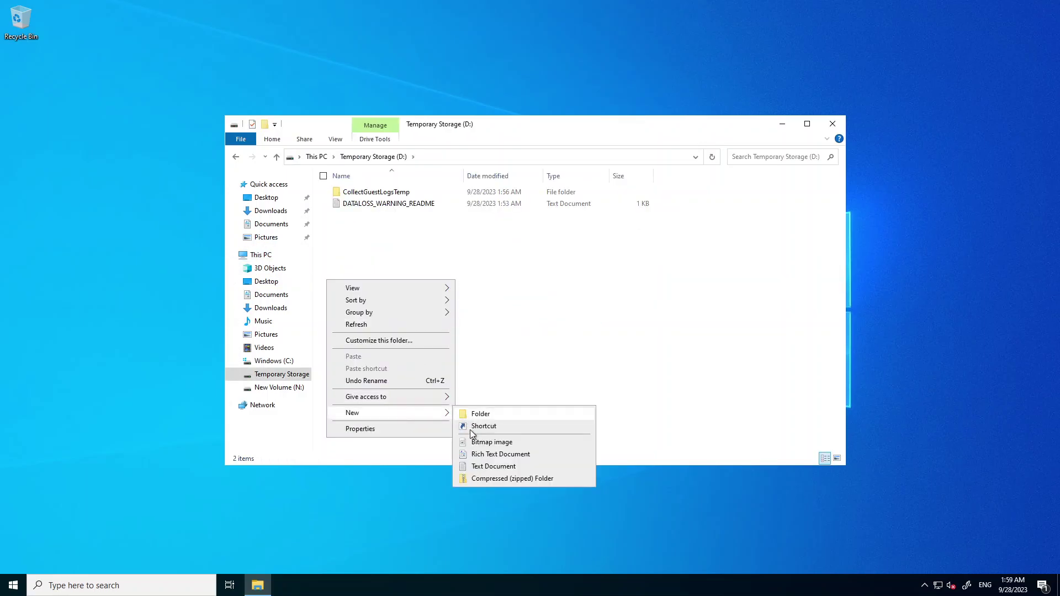
pyautogui.click(476, 468)
pyautogui.write('T')
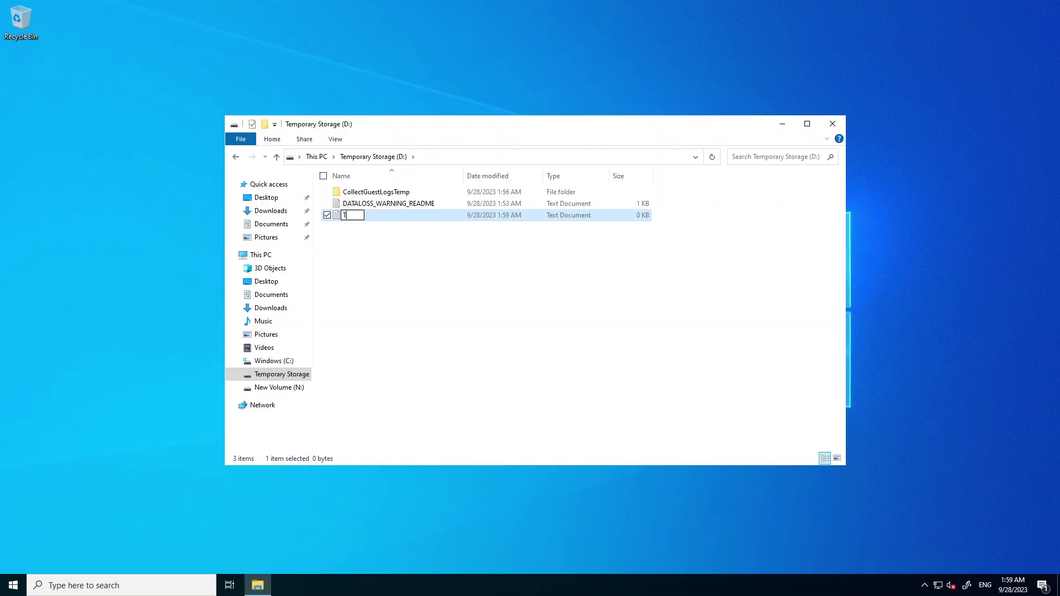
pyautogui.write('EMP DTA')
pyautogui.press('BackSpace')
pyautogui.press('BackSpace')
pyautogui.write('ATA')
pyautogui.click(478, 371)
# Write "THIS is Temp Disk" in the TEMP DATA file, save it and close it.
pyautogui.doubleClick(462, 215)
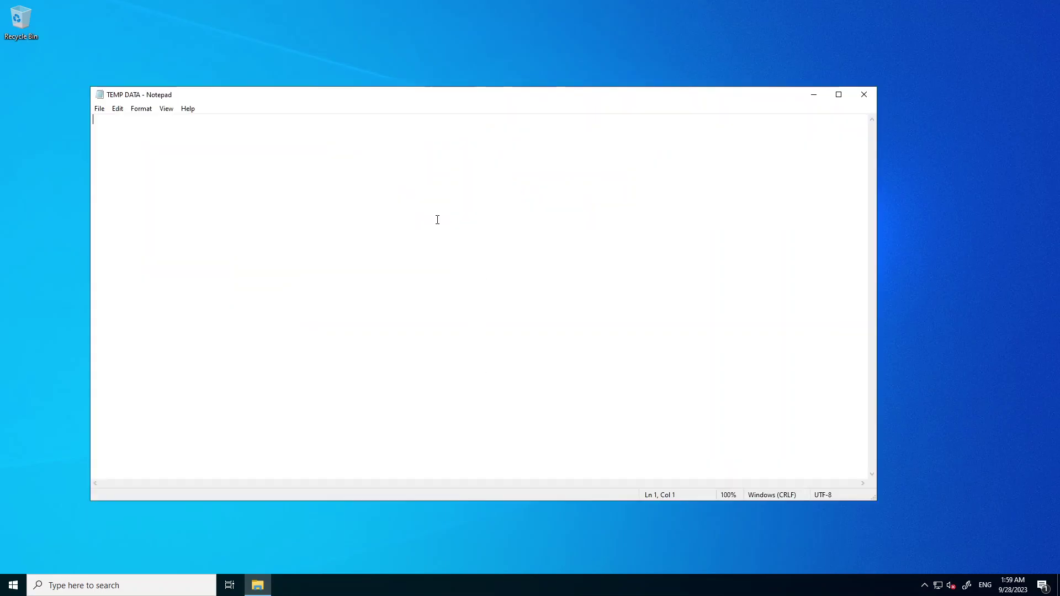
pyautogui.write('THIS is Te')
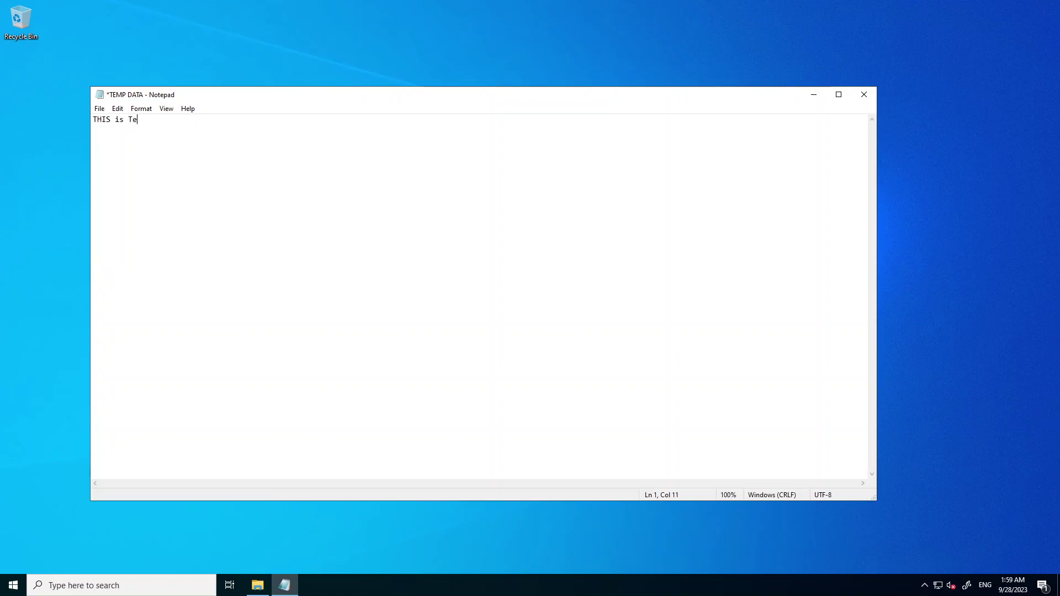
pyautogui.write('mp Disn')
pyautogui.click(100, 108)
pyautogui.click(118, 157)
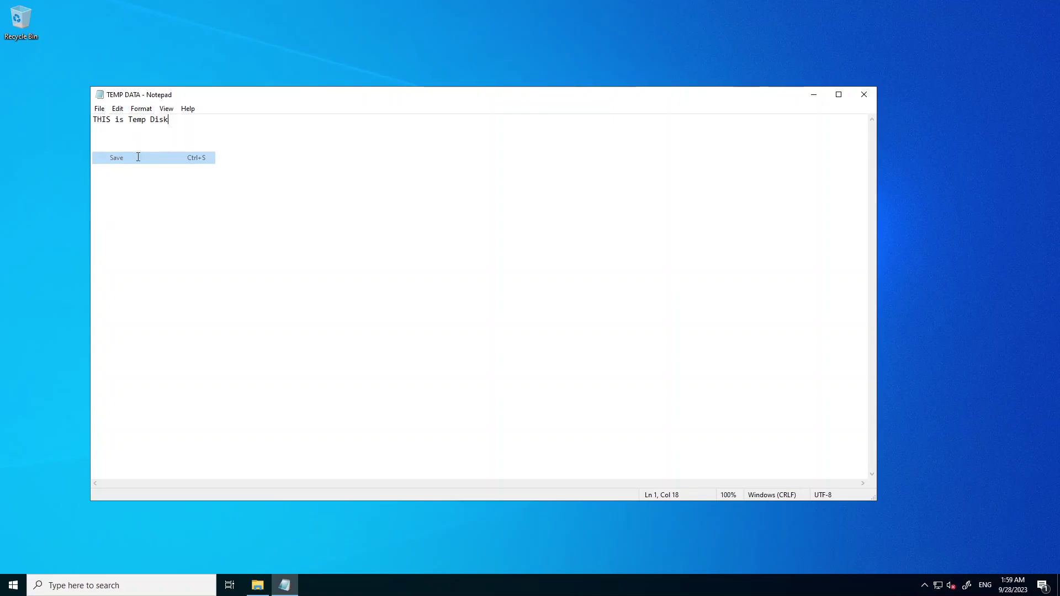
pyautogui.click(862, 95)
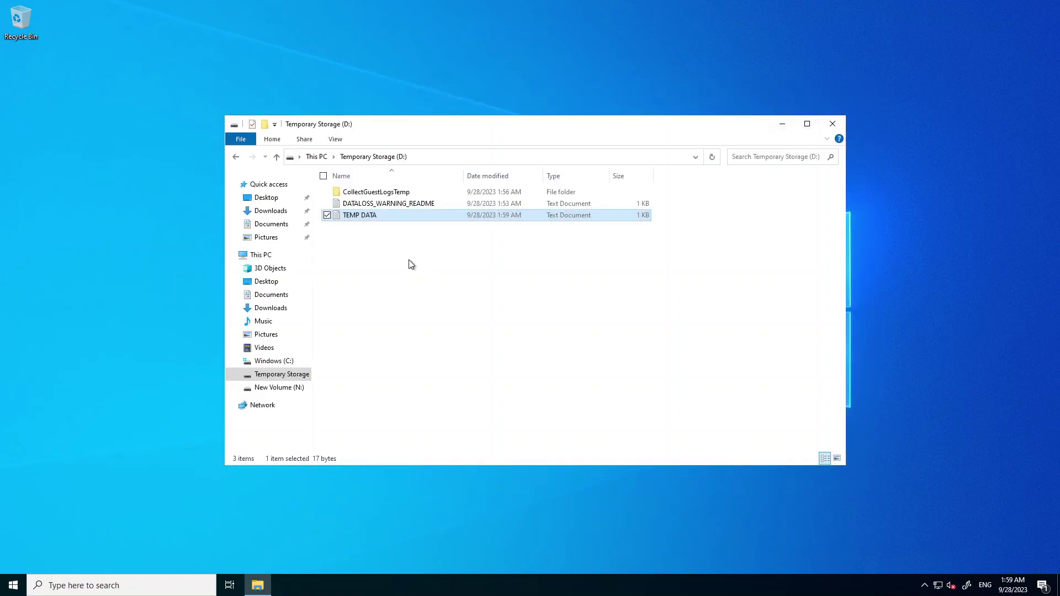
# Create a text document named DATA DATA on the New Volume (N:) drive.
pyautogui.click(256, 255)
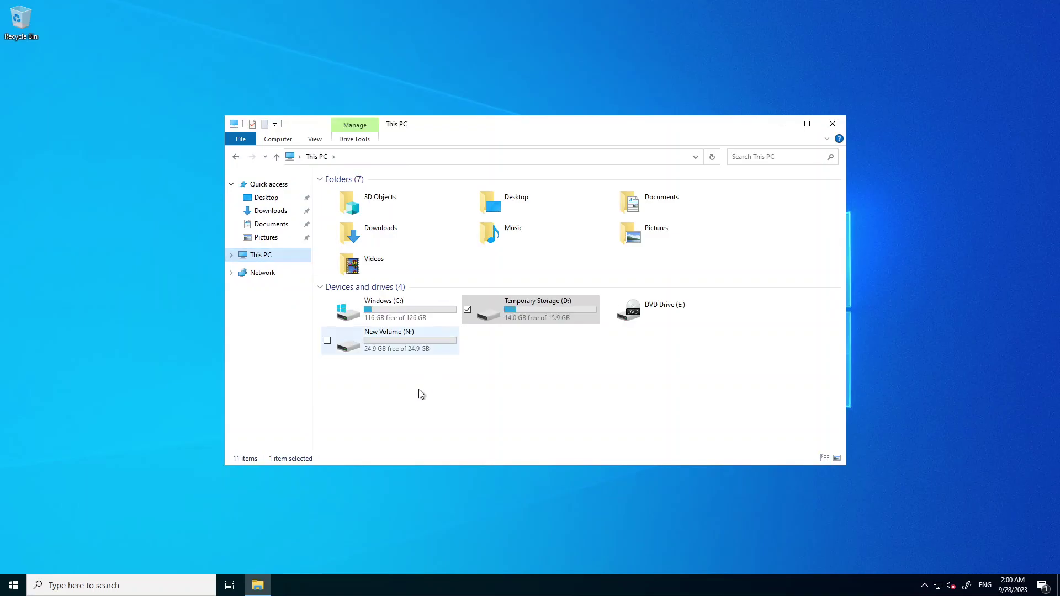
pyautogui.doubleClick(404, 352)
pyautogui.rightClick(411, 273)
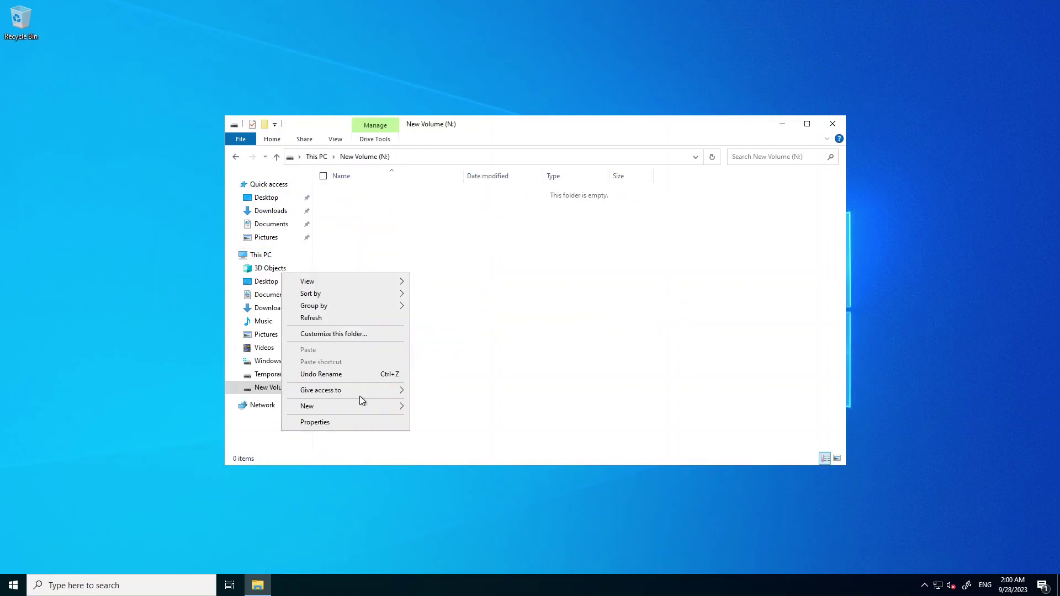
pyautogui.moveTo(359, 407)
pyautogui.click(442, 460)
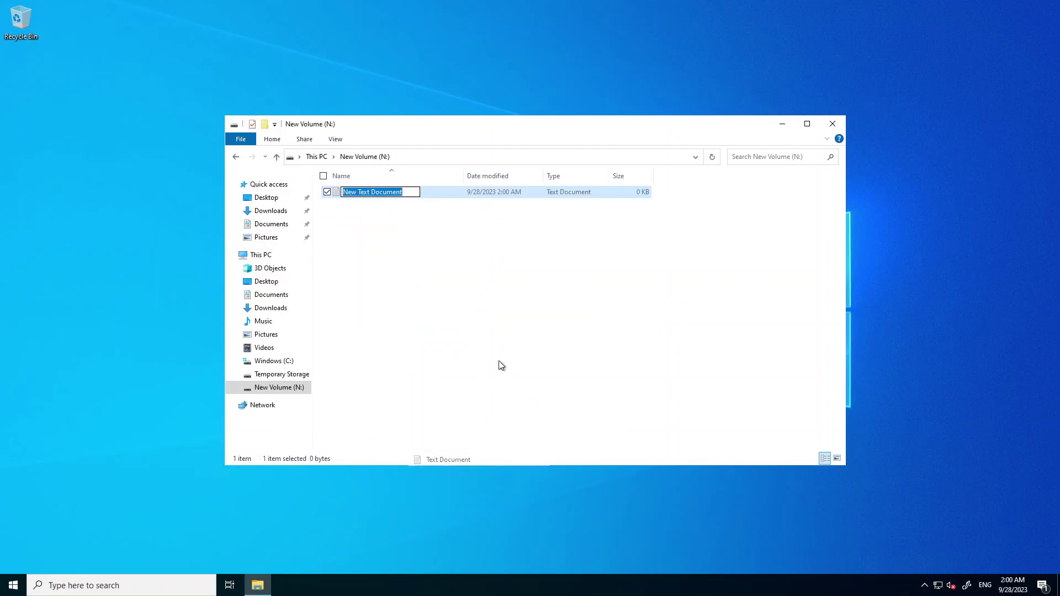
pyautogui.write('DA')
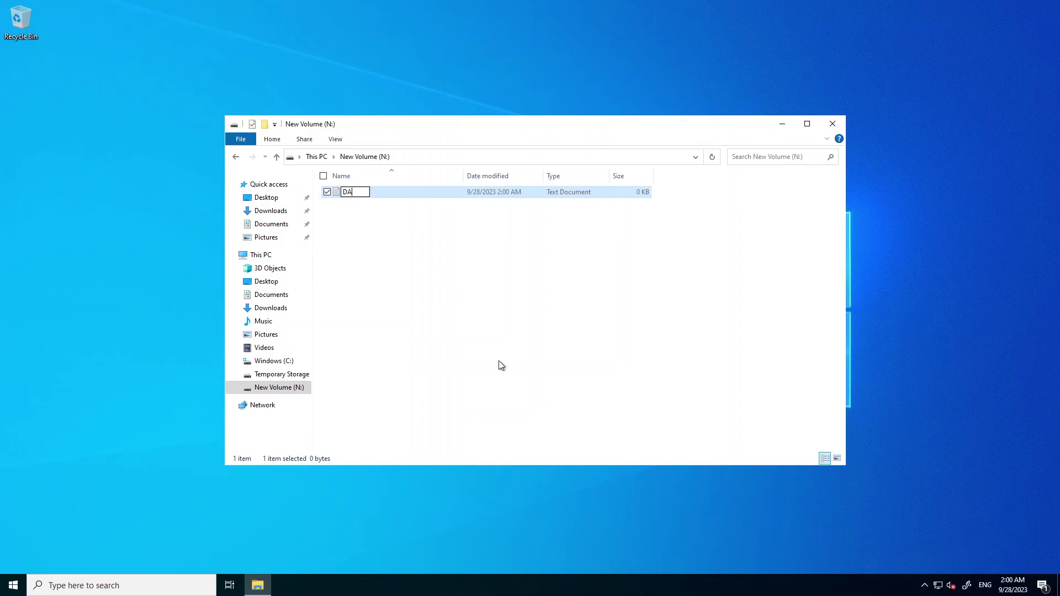
pyautogui.write('TA DATA')
pyautogui.click(478, 247)
# Write "This is Data Disk" in the DATA DATA file, save it and close it.
pyautogui.doubleClick(445, 193)
pyautogui.write('T')
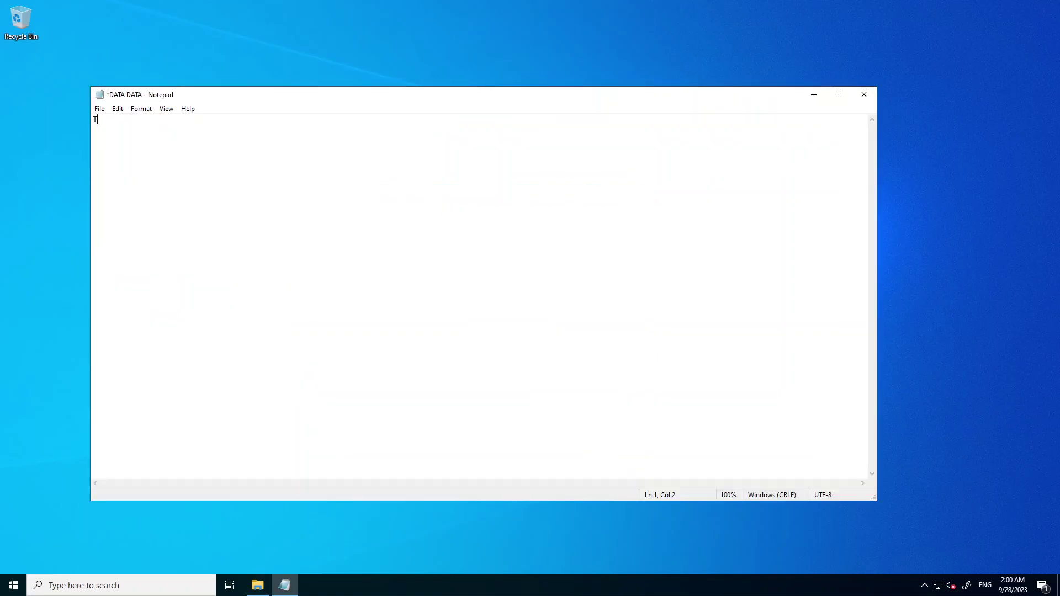
pyautogui.write('his is Data Disk')
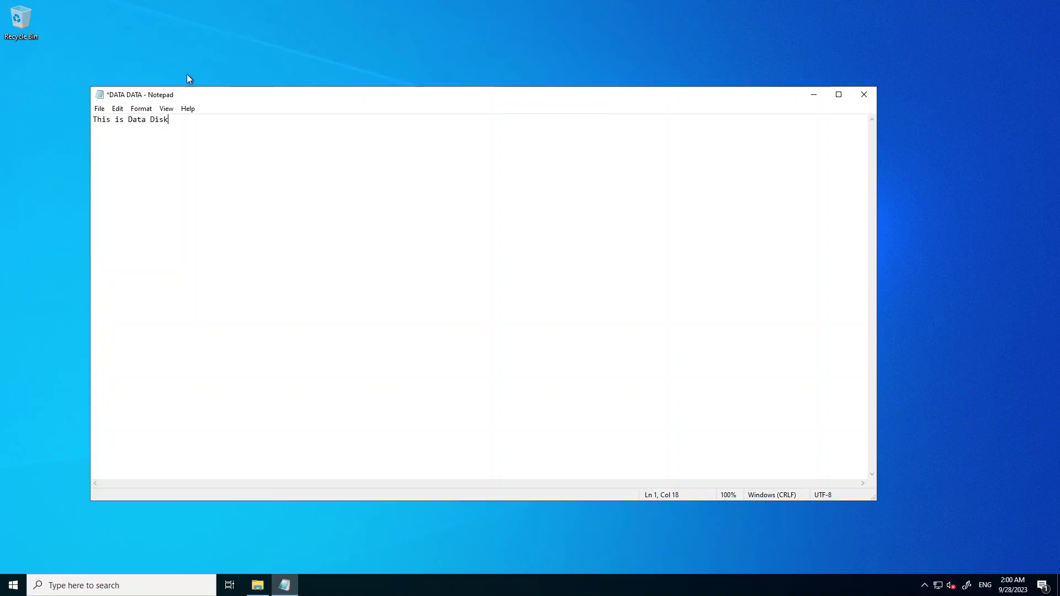
pyautogui.click(99, 109)
pyautogui.click(116, 157)
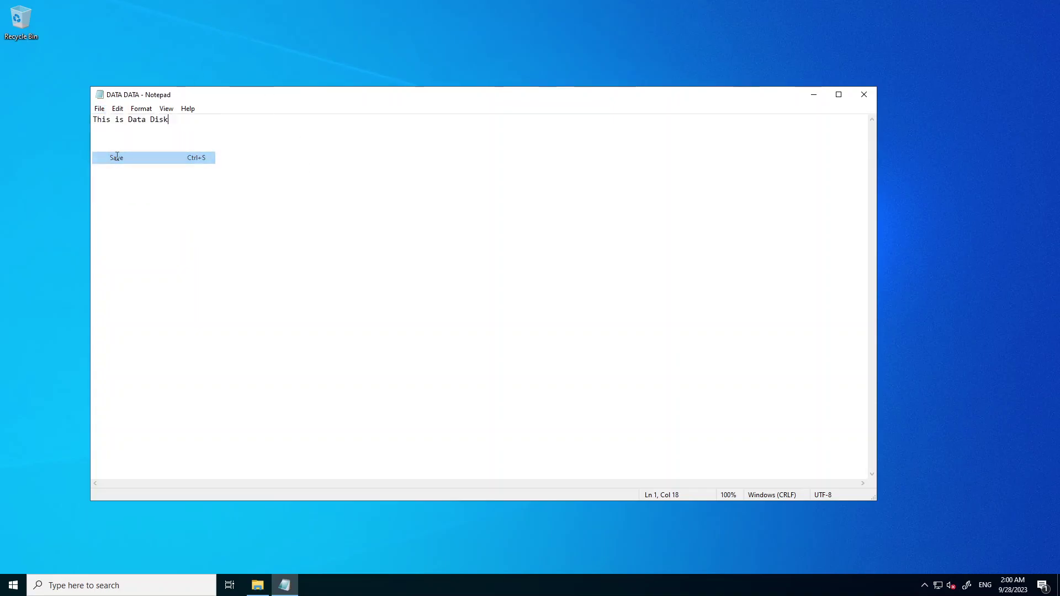
pyautogui.click(864, 95)
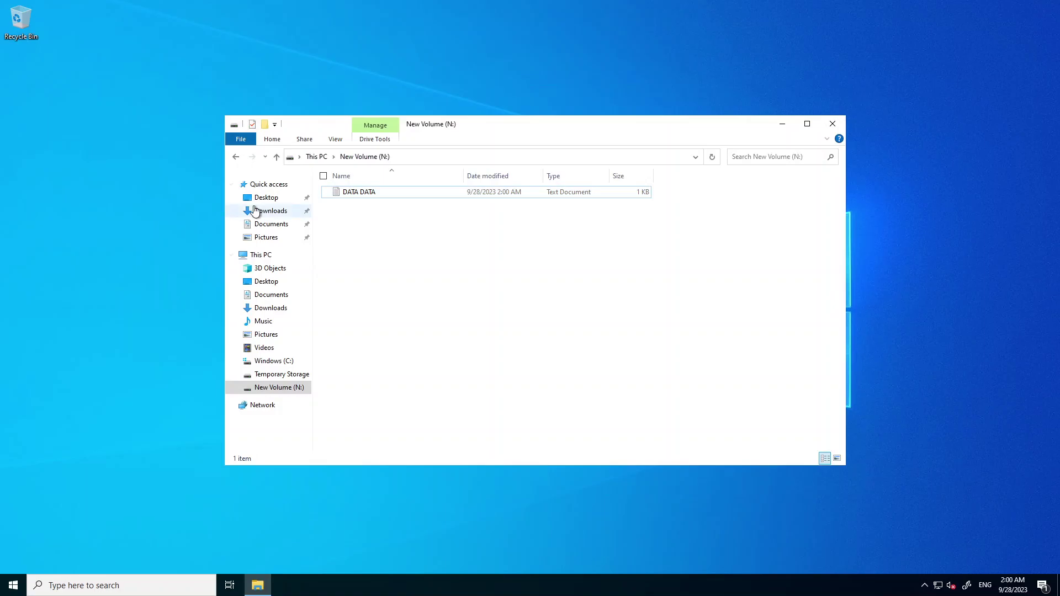
# Review the C:, D: and N: drives in This PC, look inside Windows (C:), and close File Explorer.
pyautogui.click(263, 255)
pyautogui.moveTo(415, 394)
pyautogui.mouseDown()
pyautogui.moveTo(449, 298)
pyautogui.moveTo(618, 312)
pyautogui.mouseUp()
pyautogui.click(618, 311)
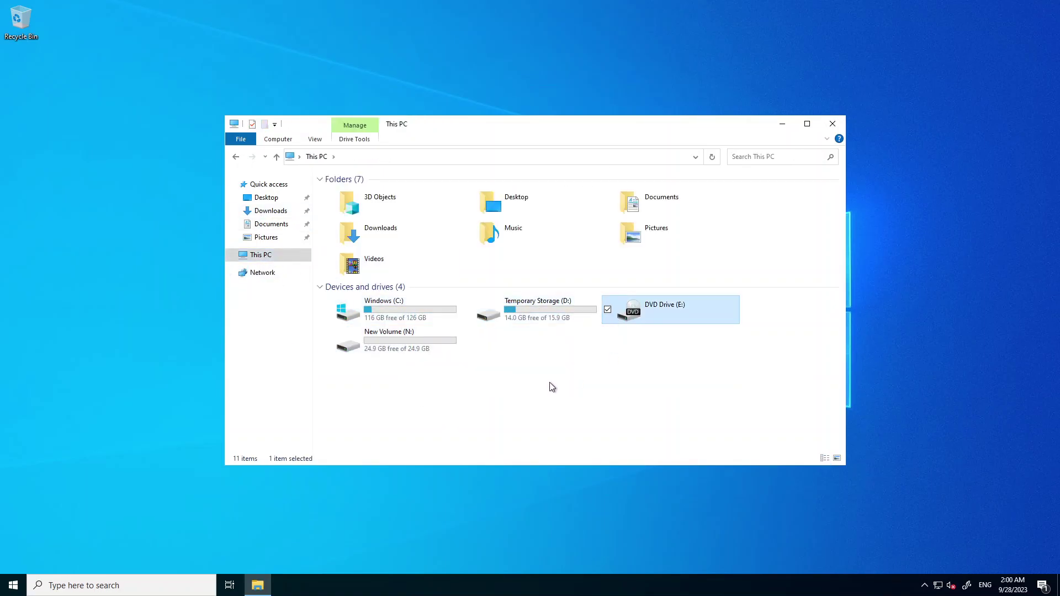
pyautogui.click(553, 364)
pyautogui.moveTo(601, 353); pyautogui.dragTo(365, 312)
pyautogui.click(362, 412)
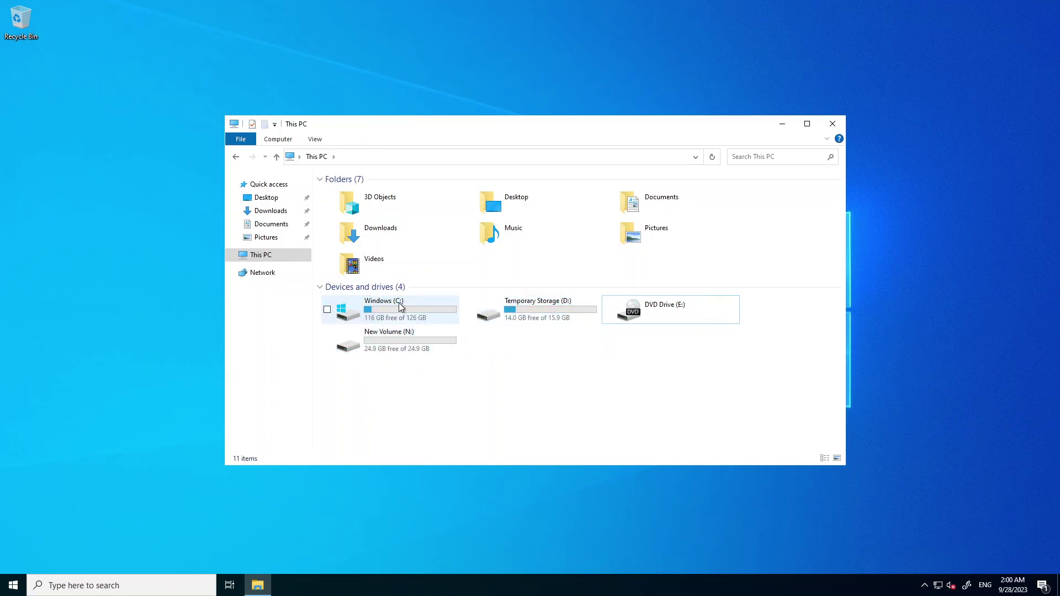
pyautogui.doubleClick(401, 307)
pyautogui.click(236, 157)
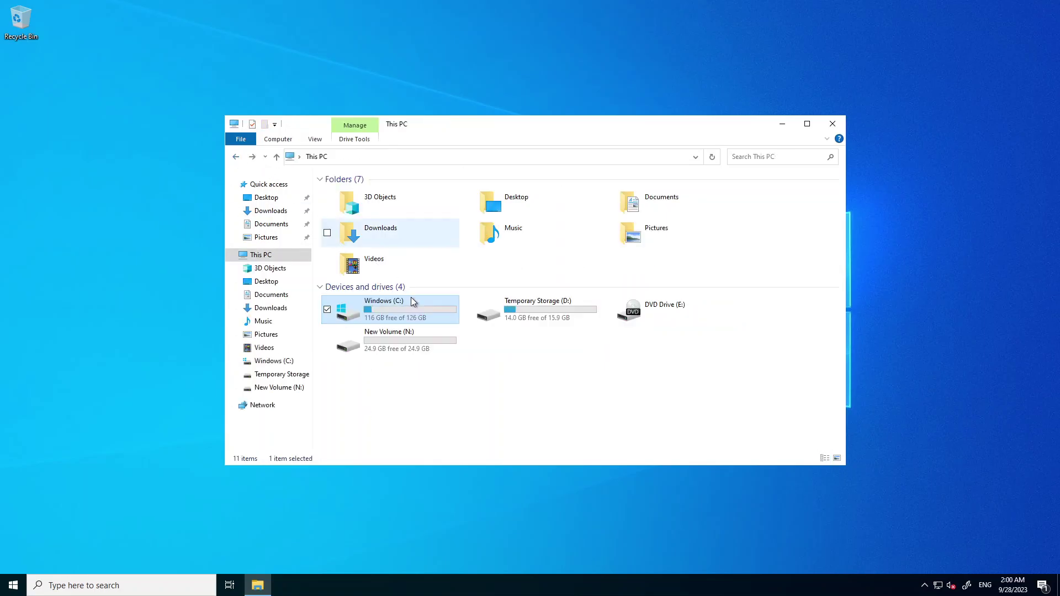
pyautogui.click(519, 317)
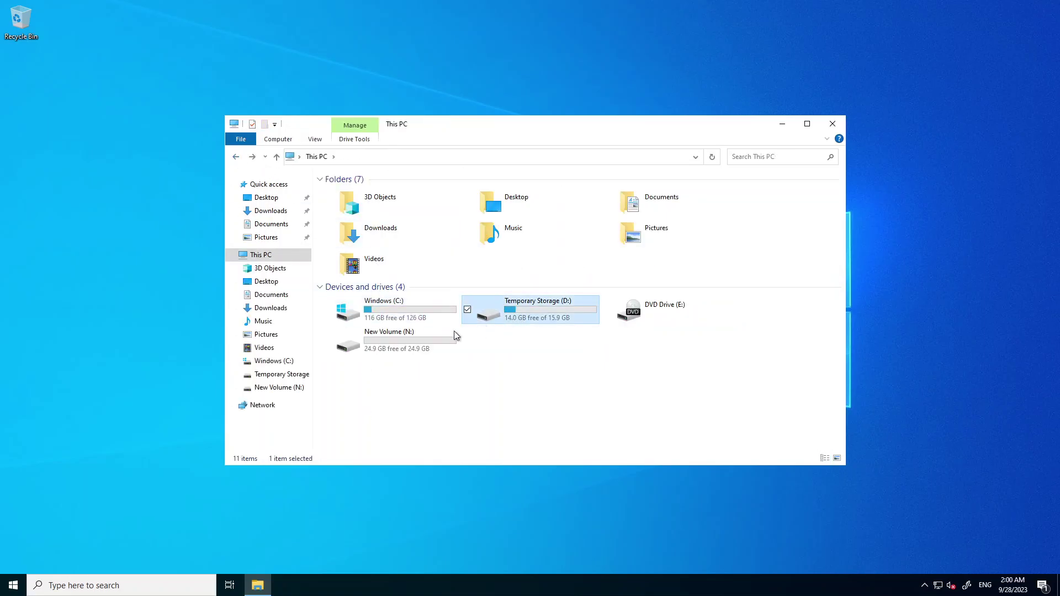
pyautogui.click(401, 342)
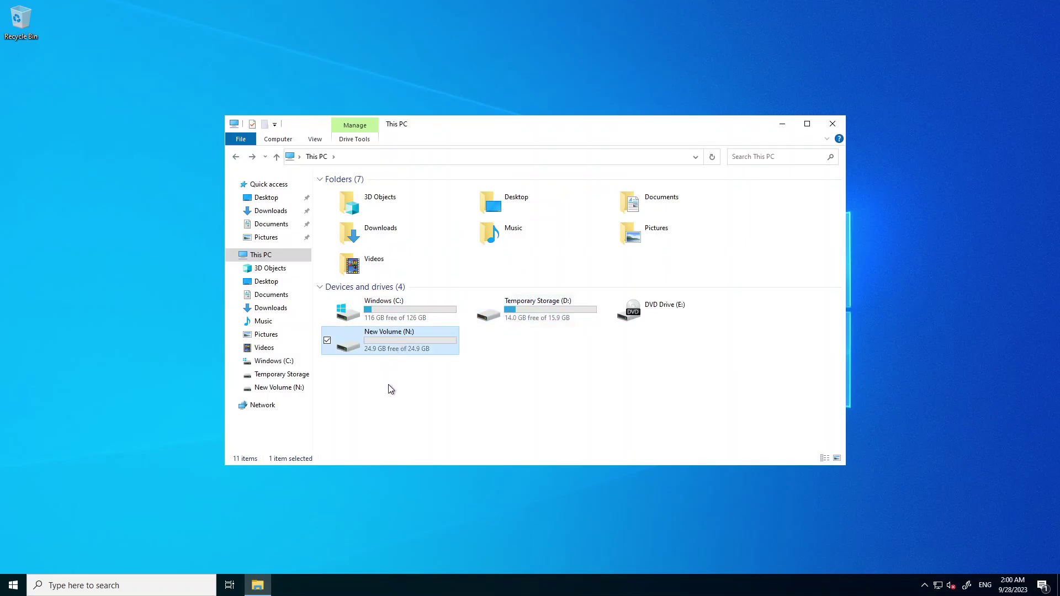
pyautogui.click(833, 123)
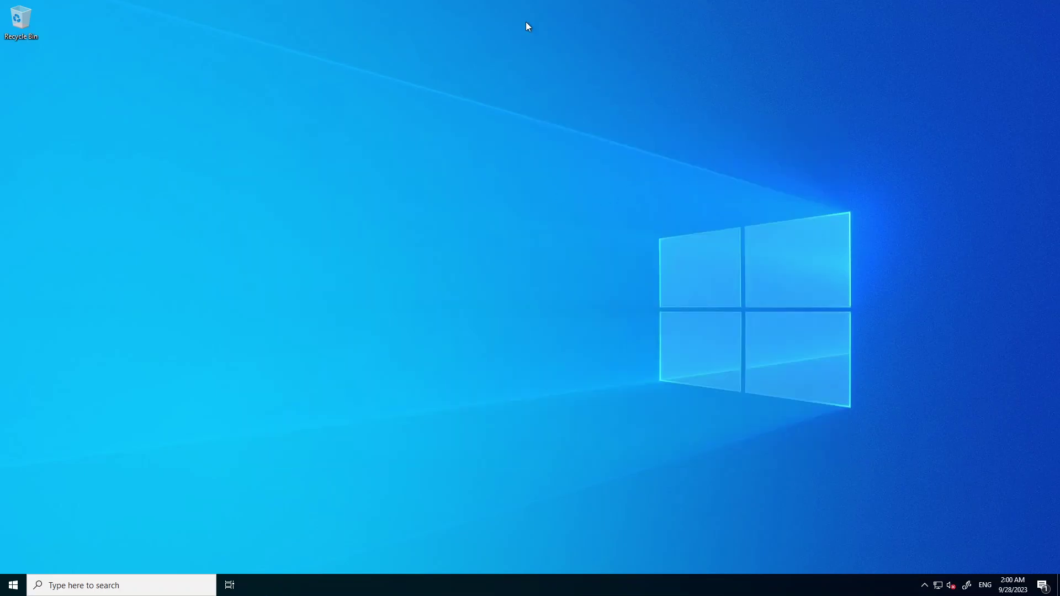
# Check the power options inside the virtual machine and the Restart command on its Azure portal overview, and return to the remote session.
pyautogui.click(13, 584)
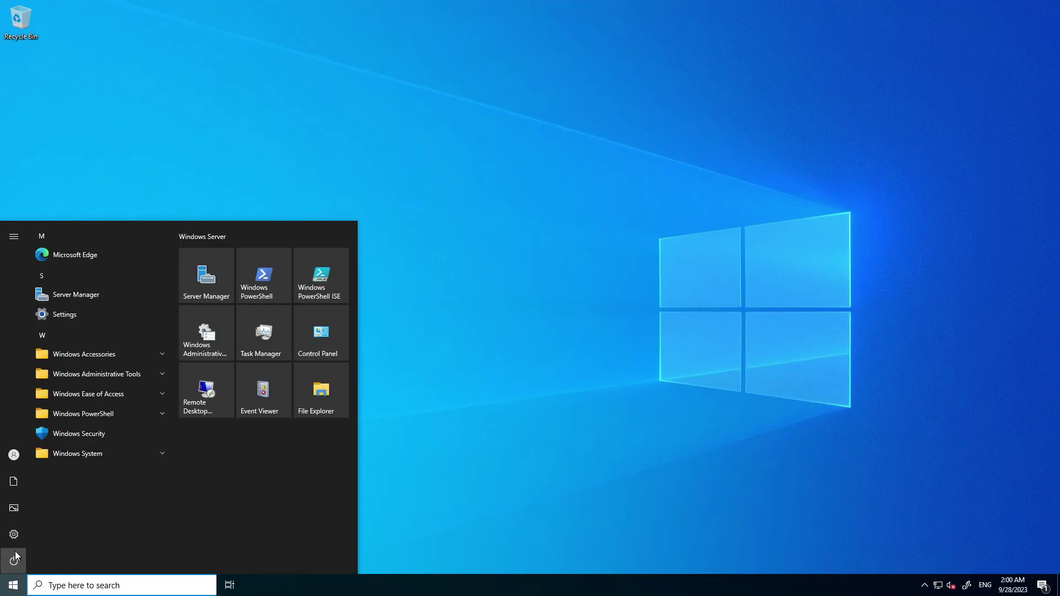
pyautogui.click(15, 559)
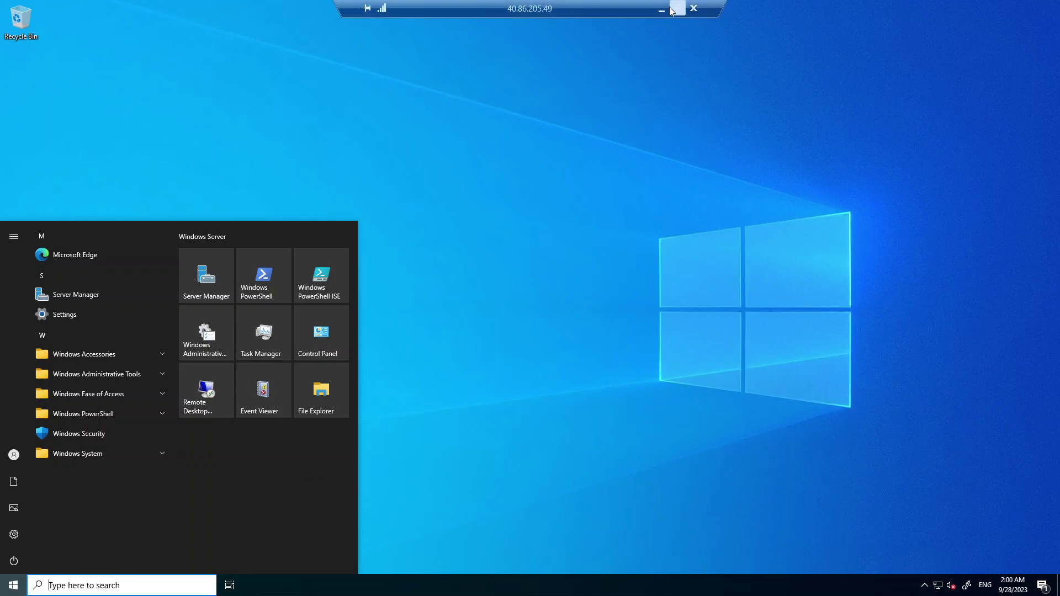
pyautogui.click(663, 10)
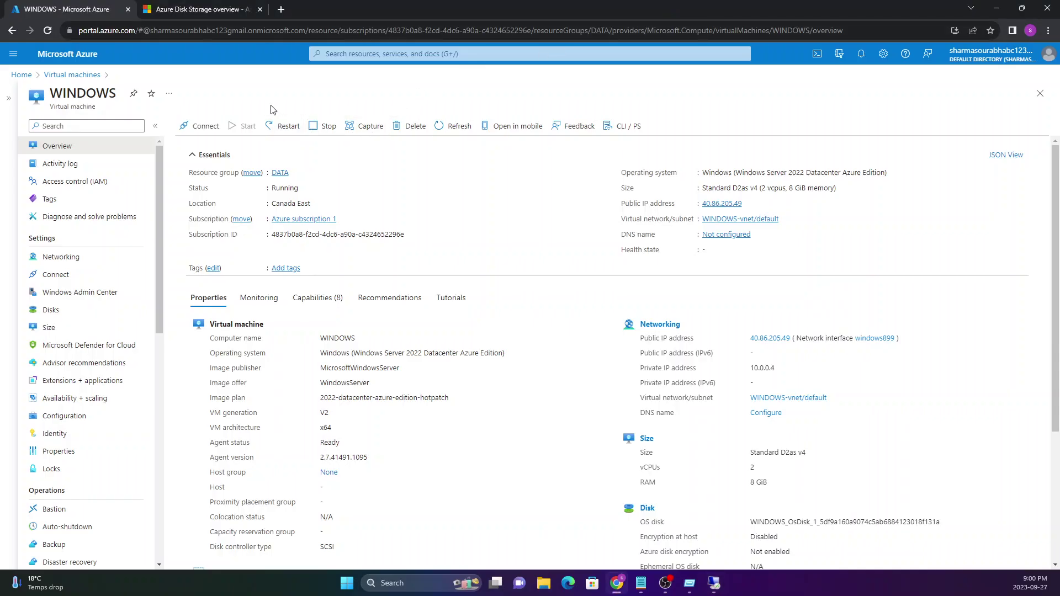
pyautogui.hotkey('ctrl', 'a')
pyautogui.click(277, 153)
pyautogui.click(277, 153)
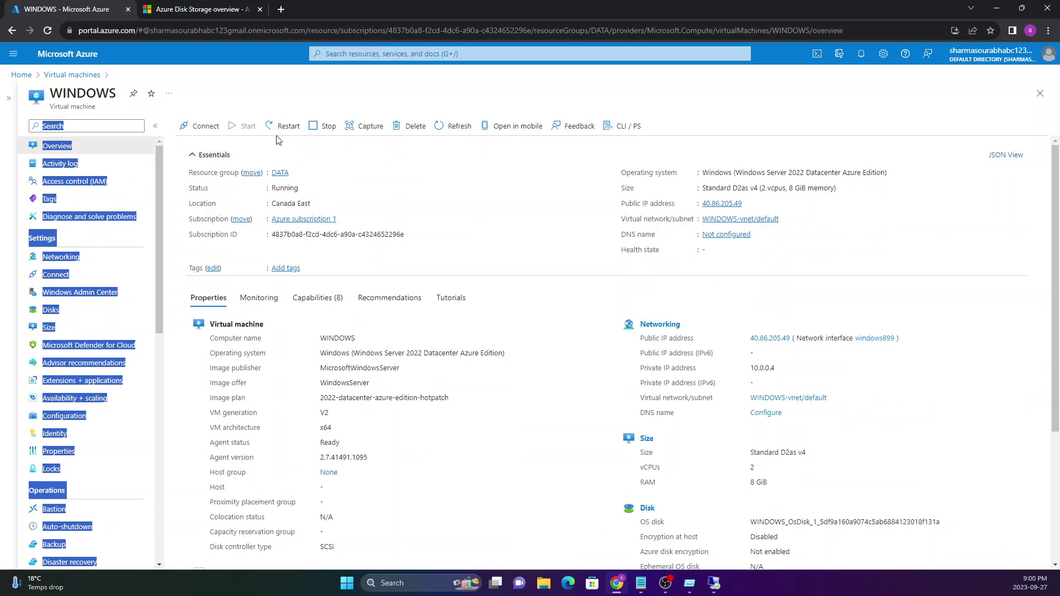
pyautogui.click(252, 89)
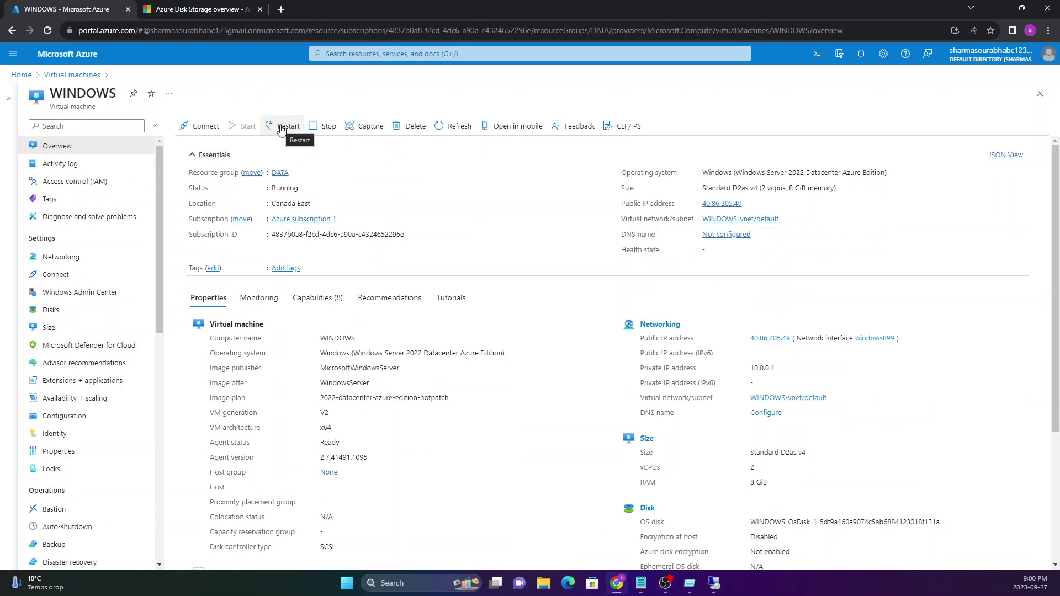
pyautogui.click(714, 583)
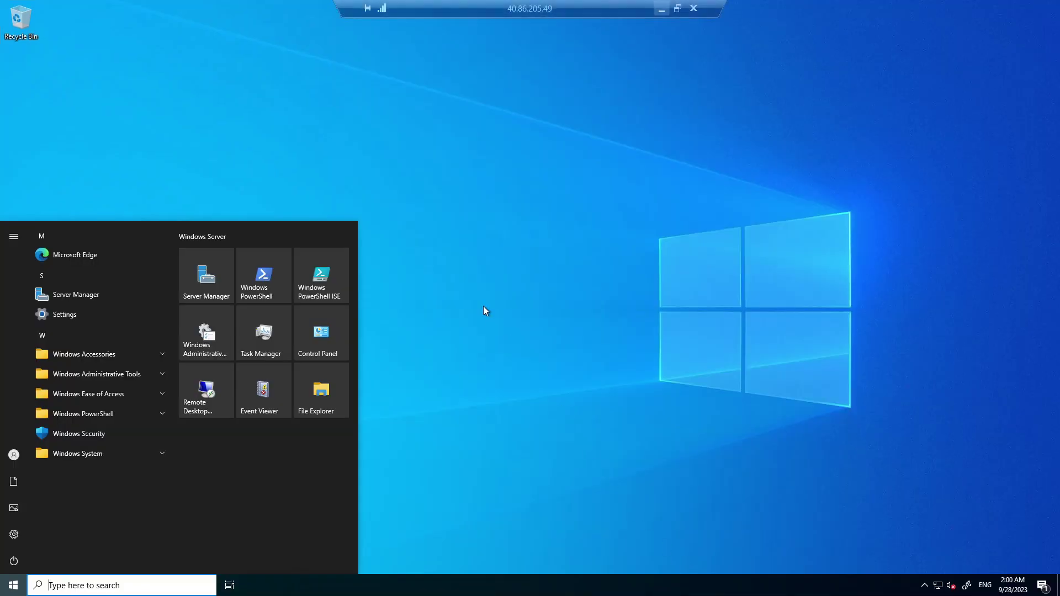
pyautogui.click(463, 312)
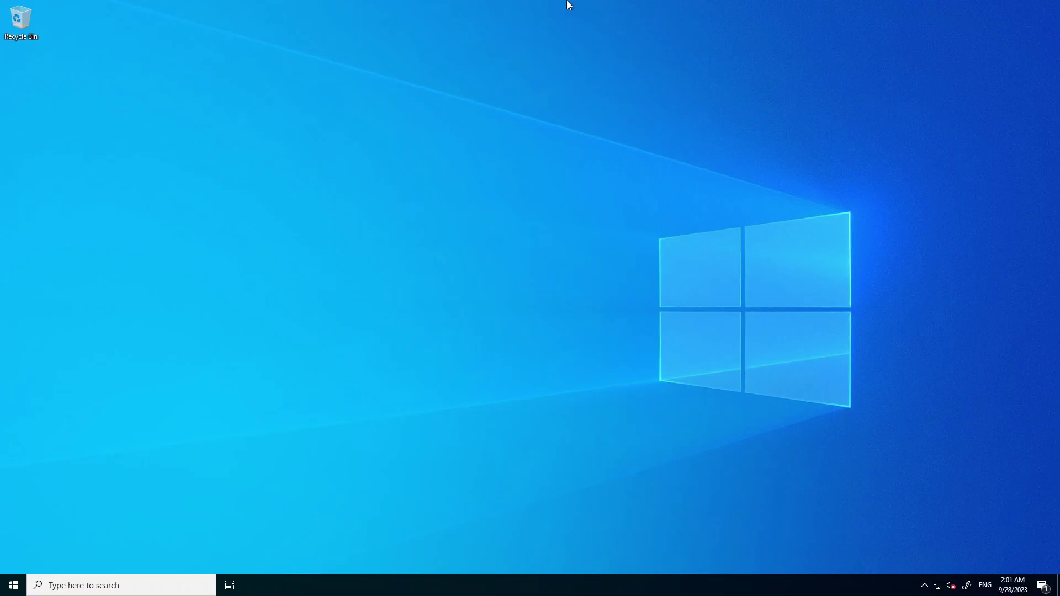
# Disconnect the remote session, restart the WINDOWS virtual machine from the Azure portal, and check the restart notification.
pyautogui.moveTo(570, 4)
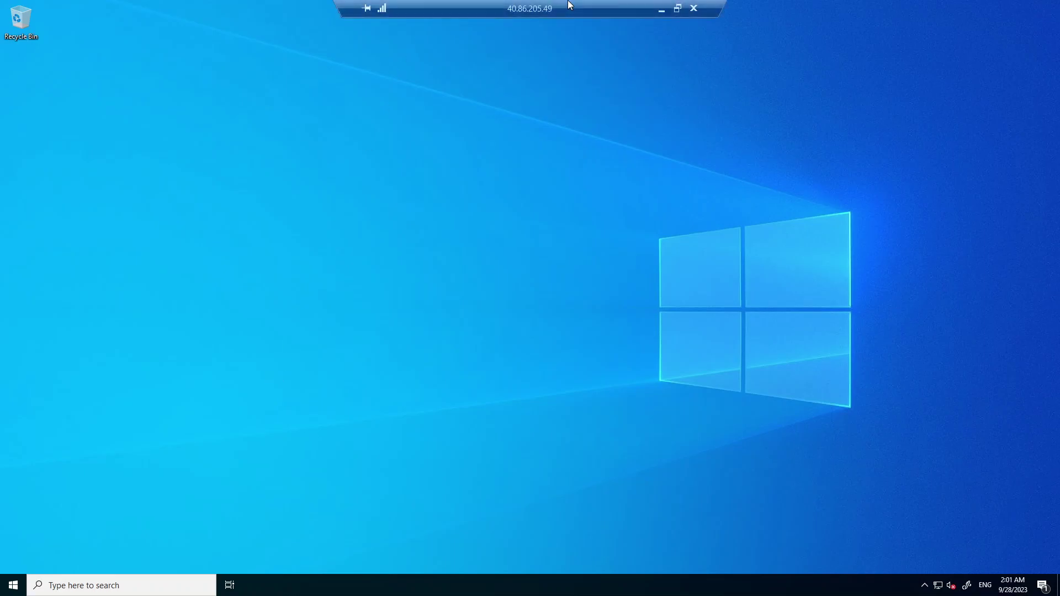
pyautogui.click(694, 9)
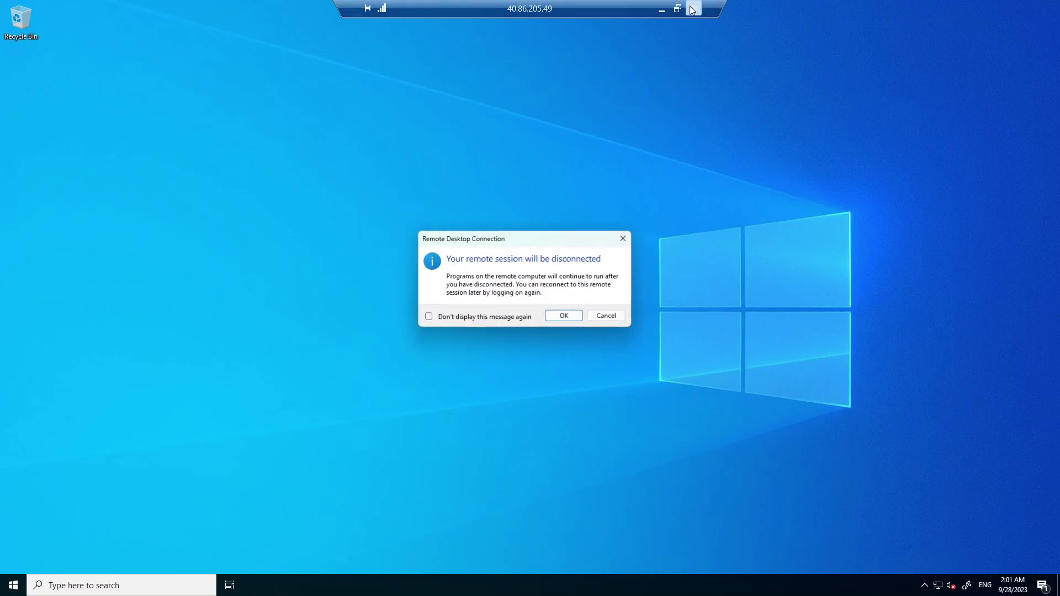
pyautogui.click(563, 315)
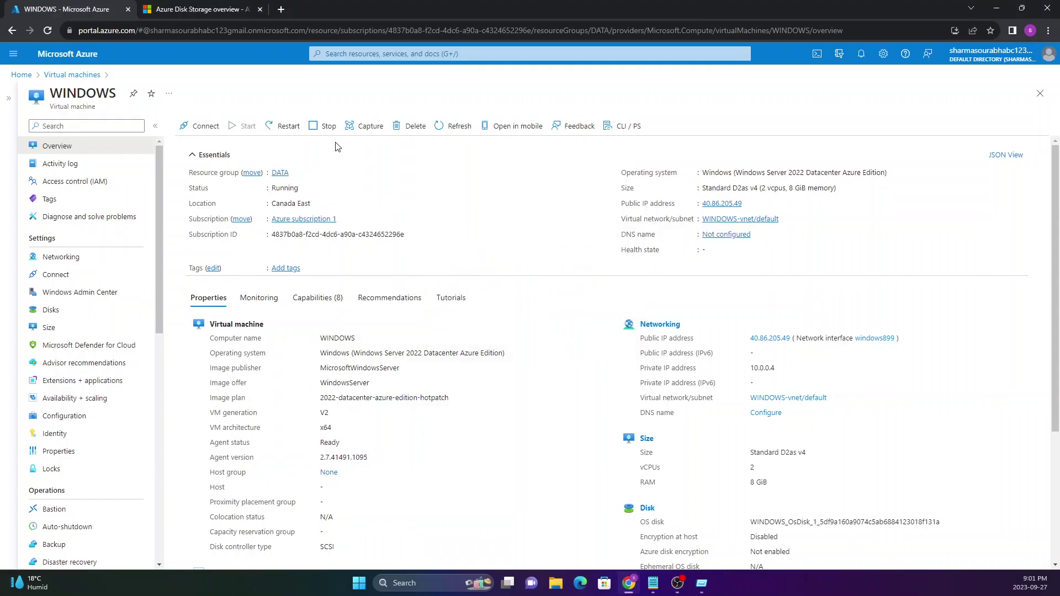
pyautogui.click(283, 131)
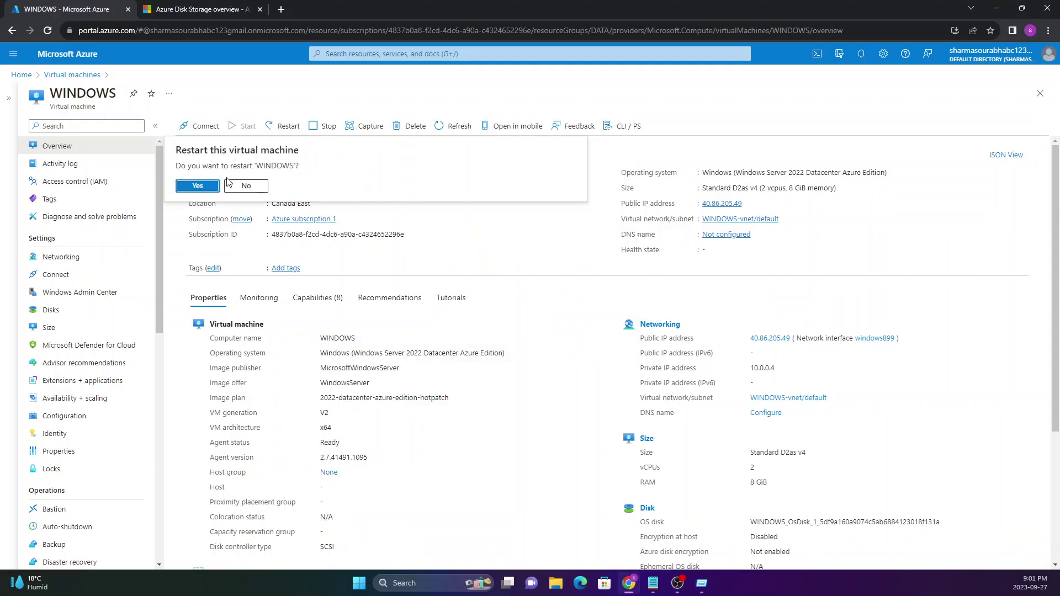
pyautogui.click(188, 185)
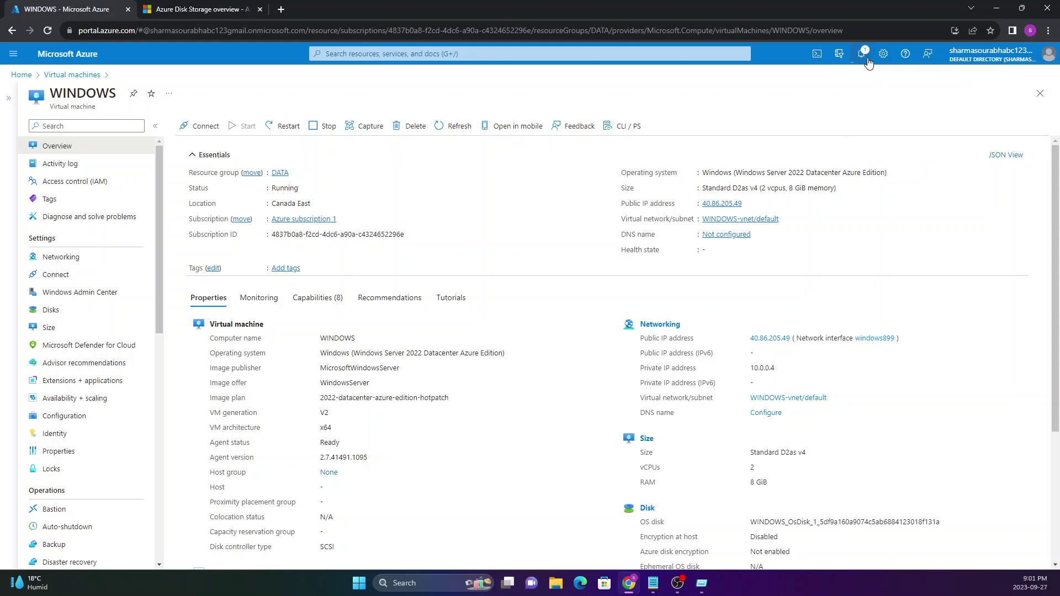
pyautogui.click(864, 55)
pyautogui.moveTo(788, 153); pyautogui.dragTo(925, 153)
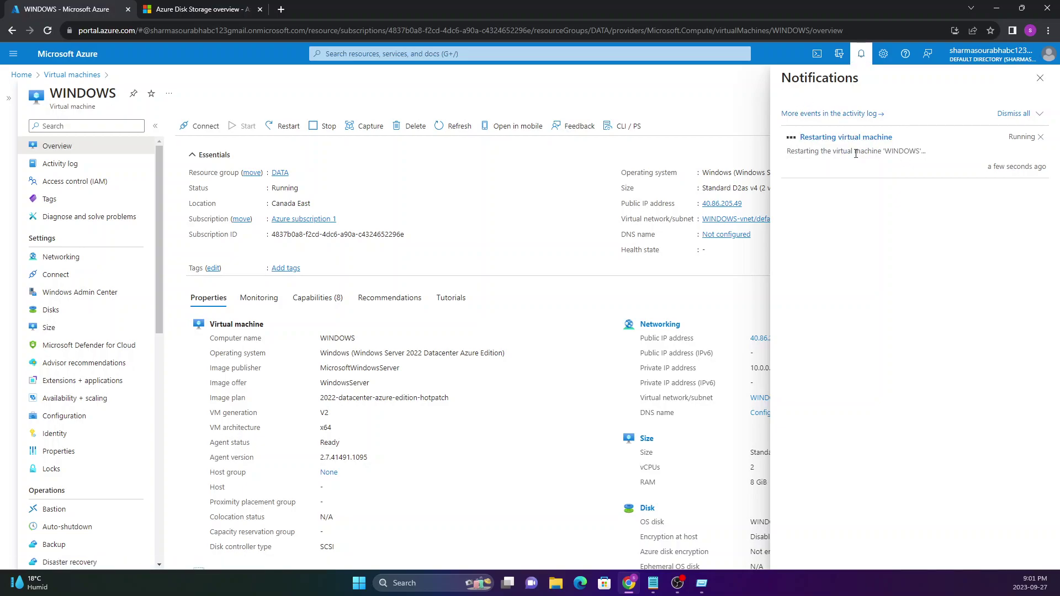
# Read the Temporary disk section of the Azure Disk Storage overview, covering maintenance events, redeploying, stopping and a standard reboot.
pyautogui.click(243, 7)
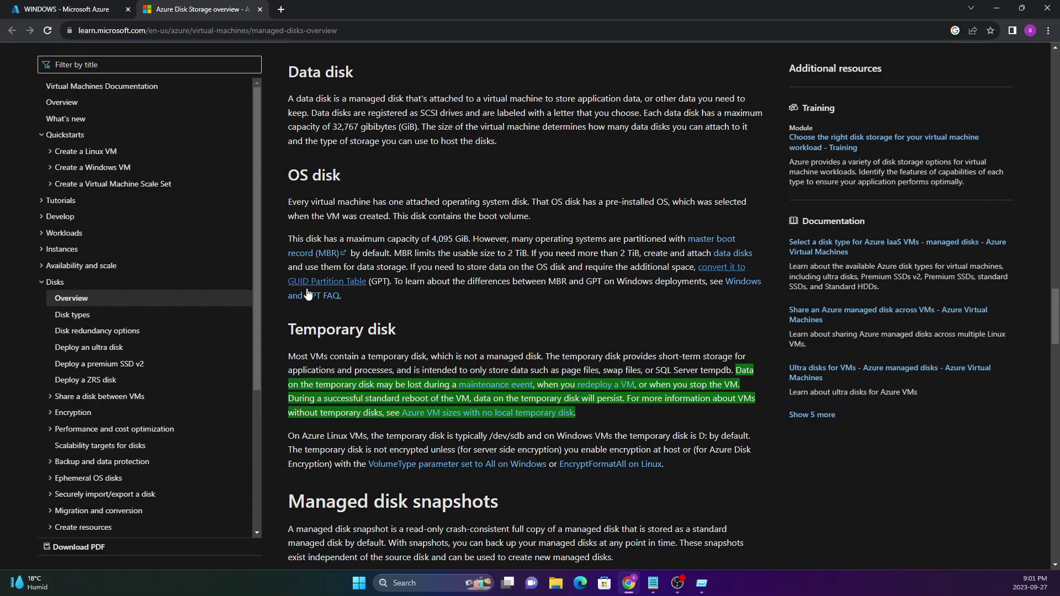
pyautogui.moveTo(292, 329); pyautogui.dragTo(587, 412)
pyautogui.click(250, 30)
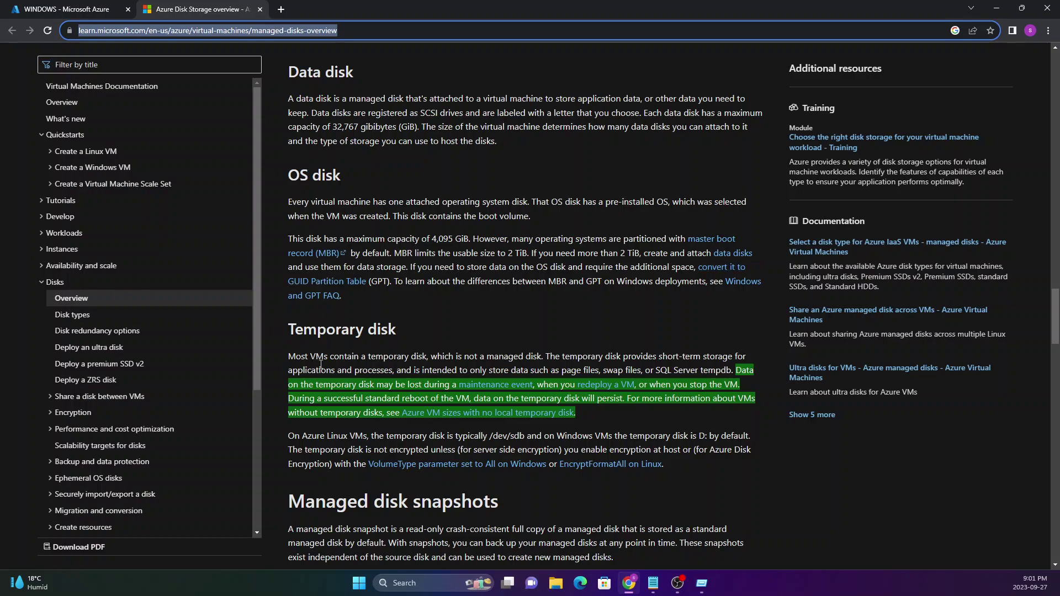
pyautogui.click(299, 366)
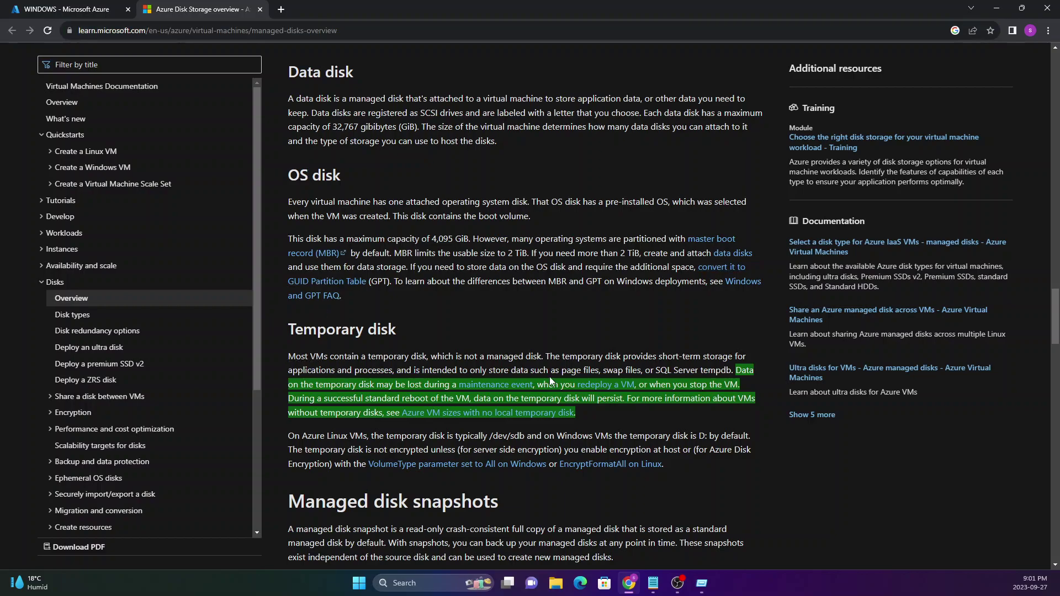
pyautogui.moveTo(317, 384); pyautogui.dragTo(741, 385)
pyautogui.moveTo(293, 401); pyautogui.dragTo(621, 399)
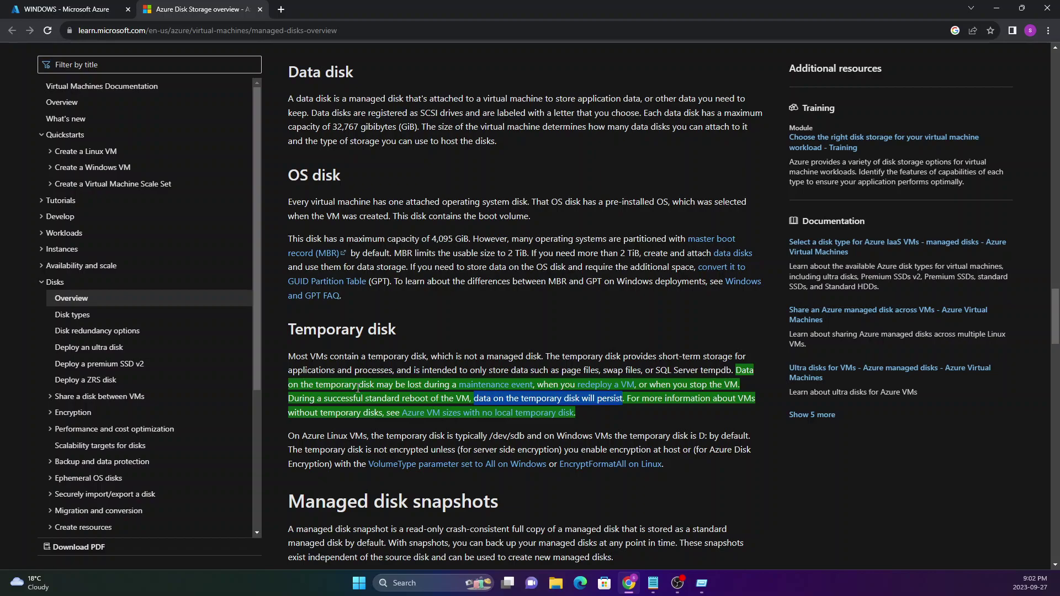
pyautogui.moveTo(356, 400); pyautogui.dragTo(421, 399)
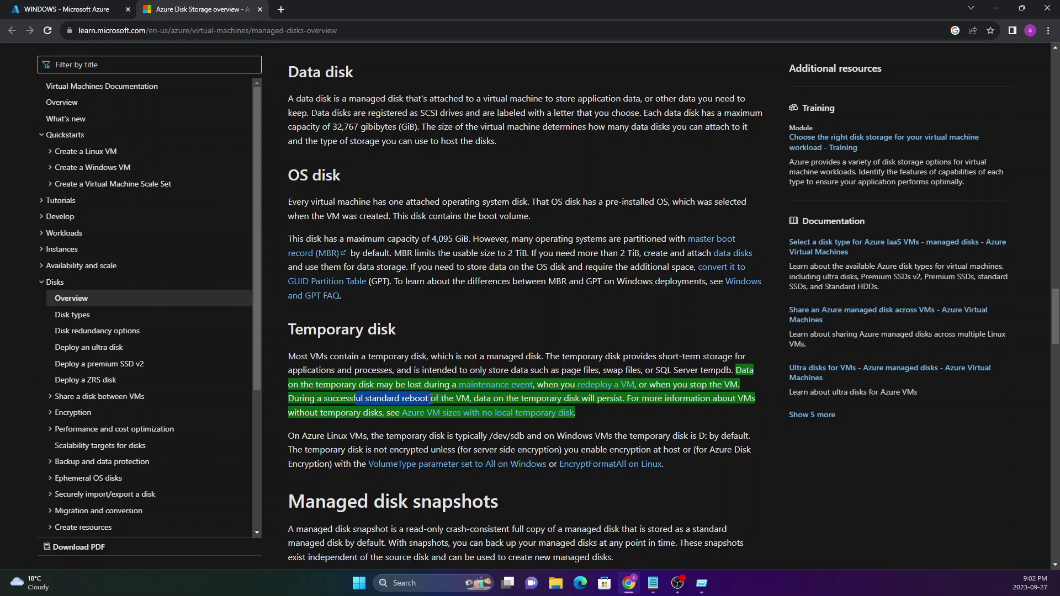
# Check the virtual machine's restart notification, close the notifications, and recheck the documentation's standard reboot passage before returning to the portal.
pyautogui.click(77, 8)
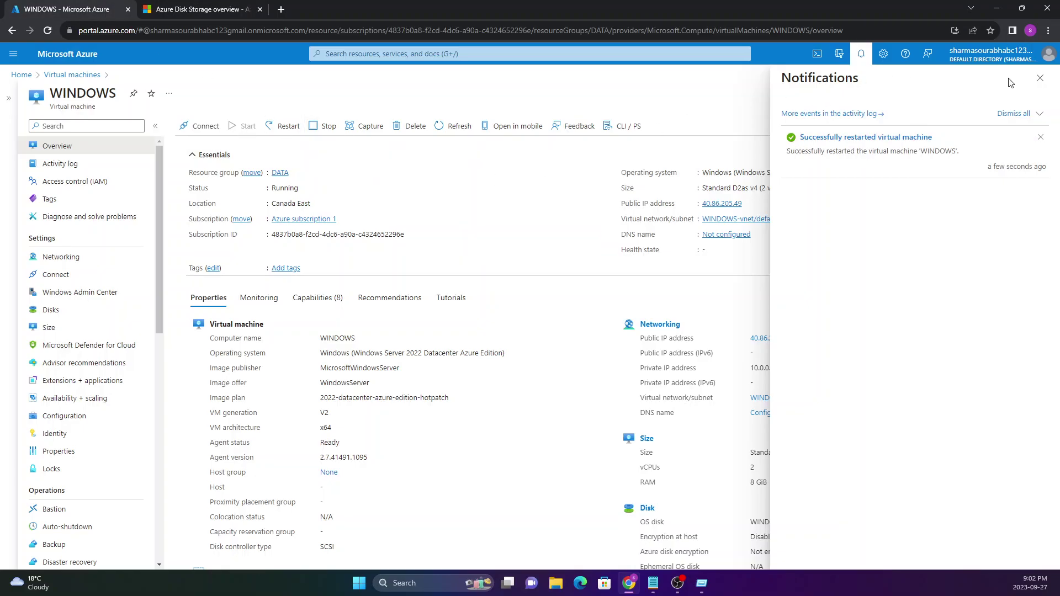
pyautogui.click(1040, 78)
pyautogui.click(244, 8)
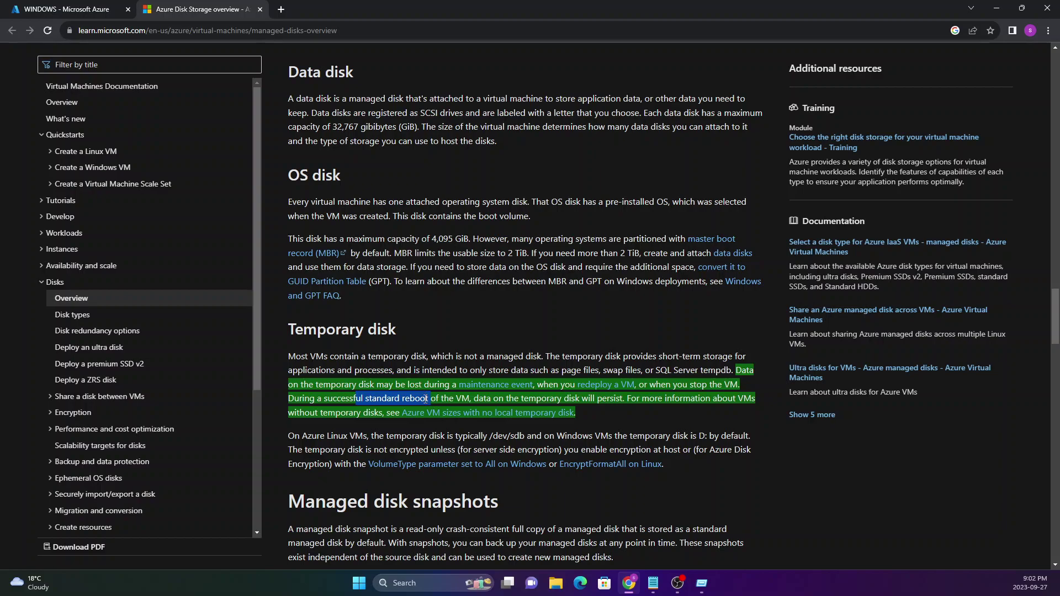
pyautogui.click(77, 7)
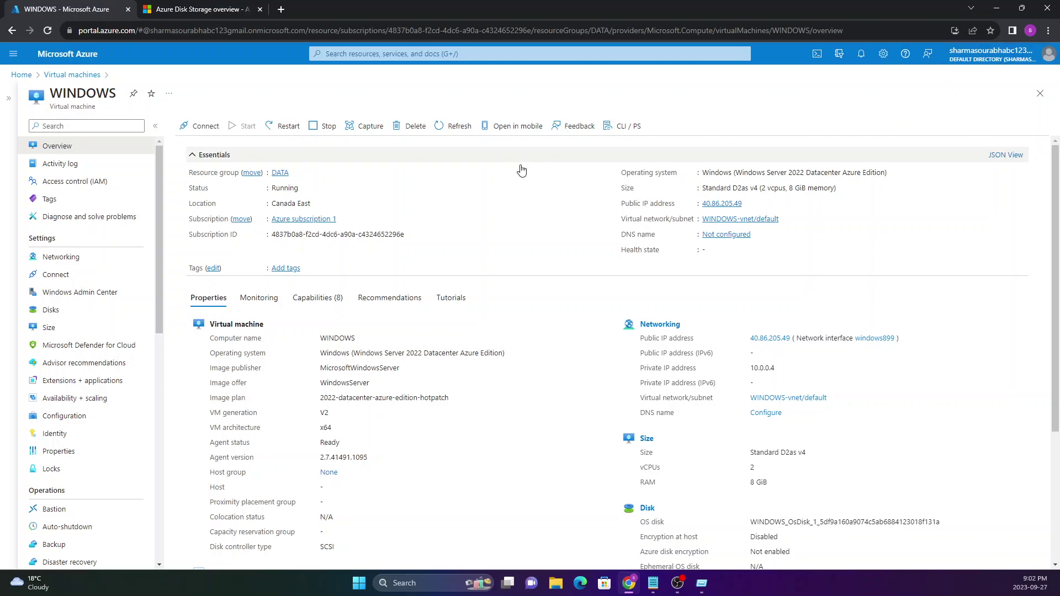
# Reconnect to the WINDOWS virtual machine through Remote Desktop, open File Explorer and close Server Manager.
pyautogui.press('super')
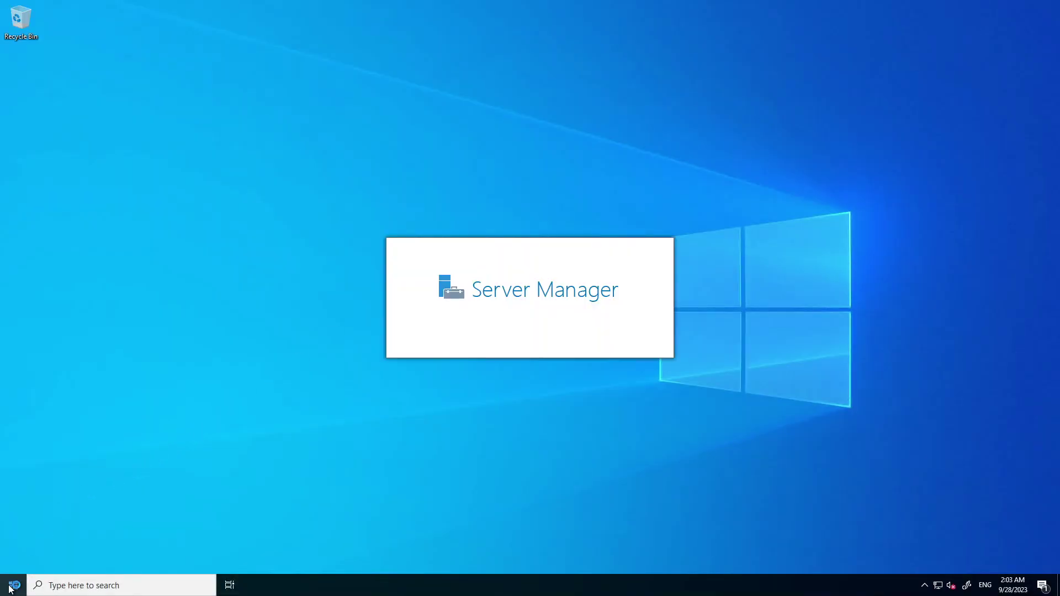
pyautogui.click(13, 585)
pyautogui.click(310, 406)
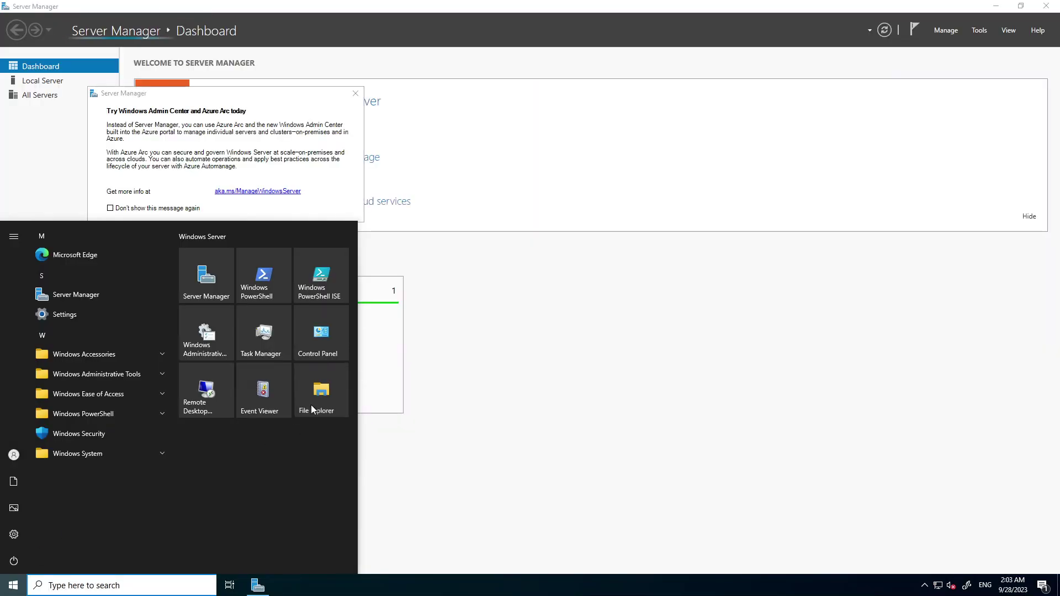
pyautogui.click(1046, 5)
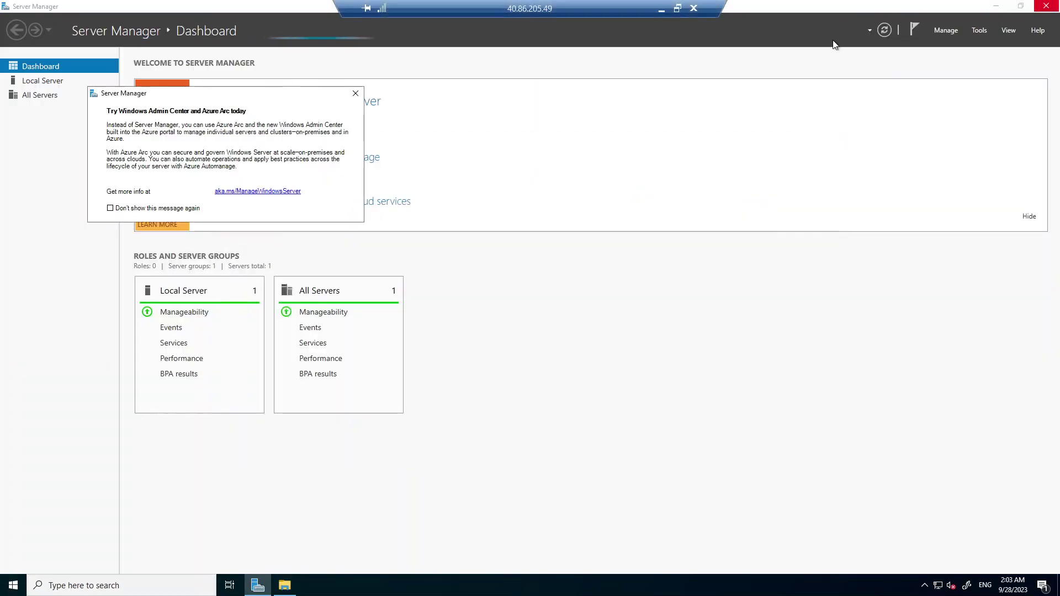
# Open the OS DATA file in the Temp folder on Windows (C:), check its contents and close it.
pyautogui.doubleClick(257, 255)
pyautogui.doubleClick(413, 305)
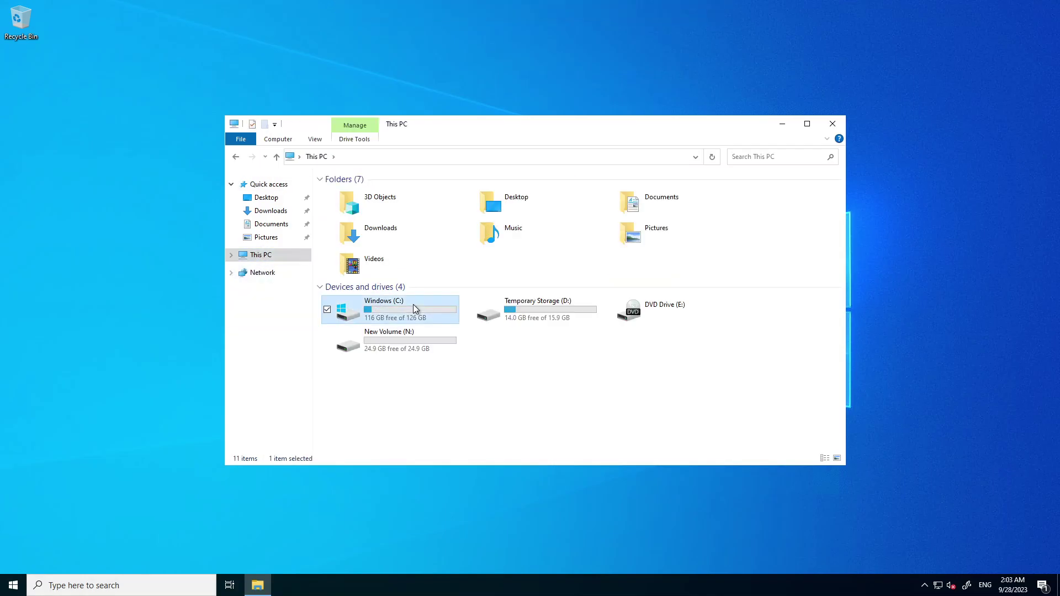
pyautogui.doubleClick(367, 240)
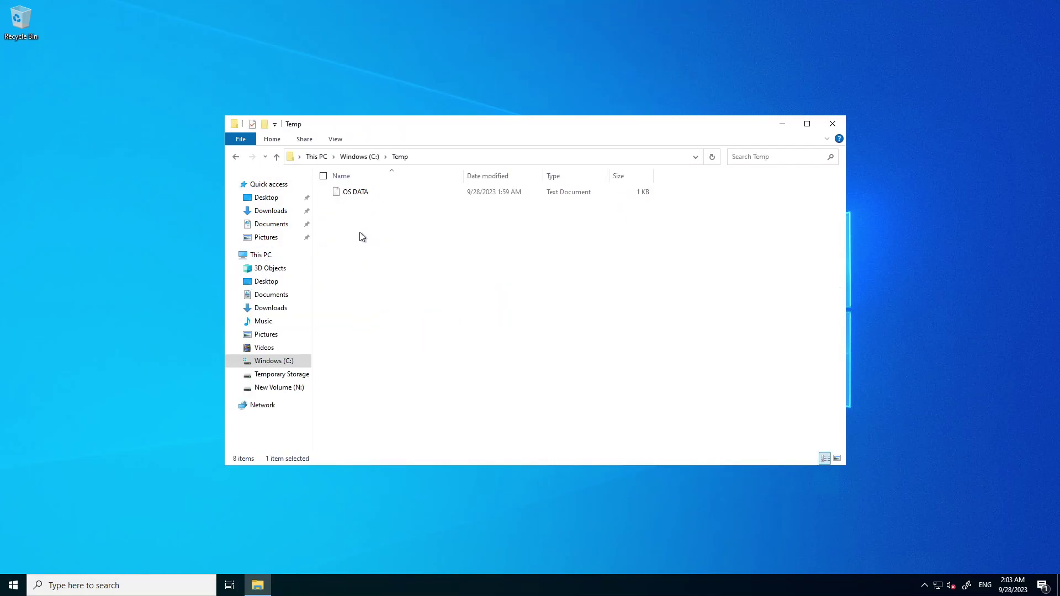
pyautogui.moveTo(343, 223); pyautogui.dragTo(367, 191)
pyautogui.doubleClick(359, 192)
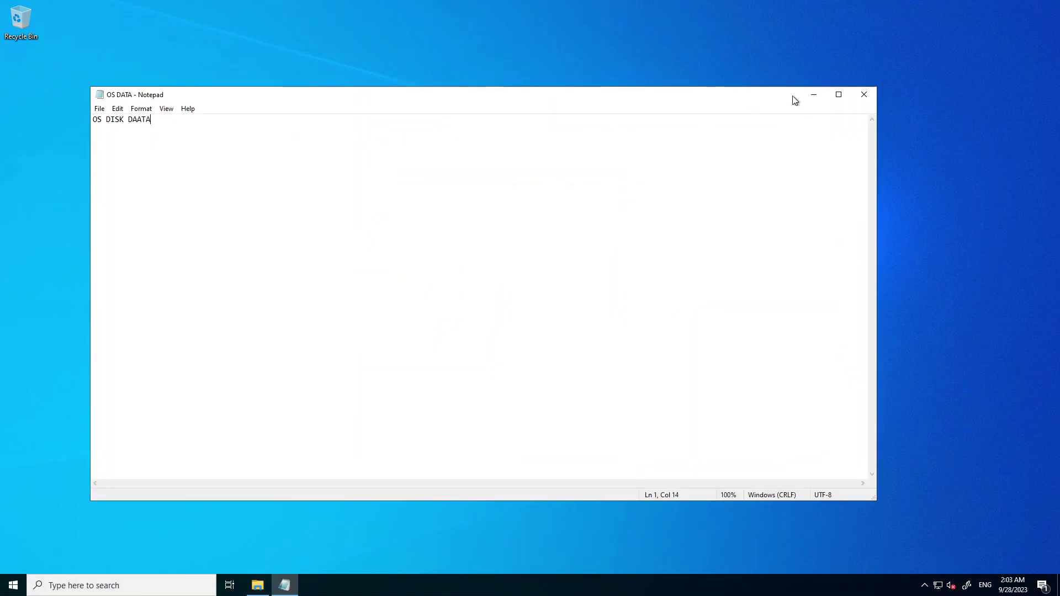
pyautogui.click(865, 94)
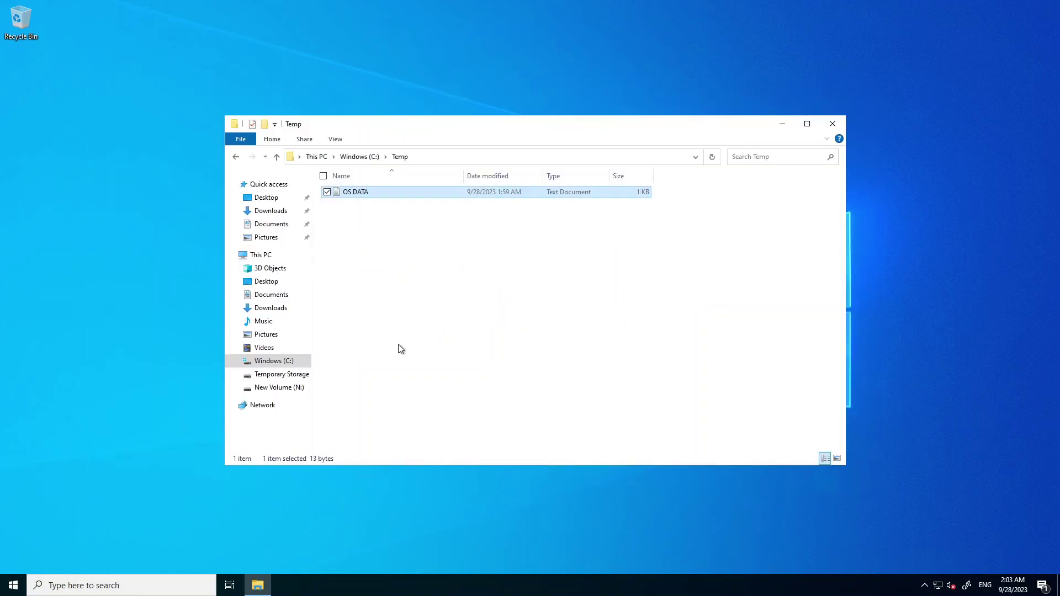
# Open the TEMP DATA file on Temporary Storage (D:), check its text and close it without renaming the file.
pyautogui.click(265, 377)
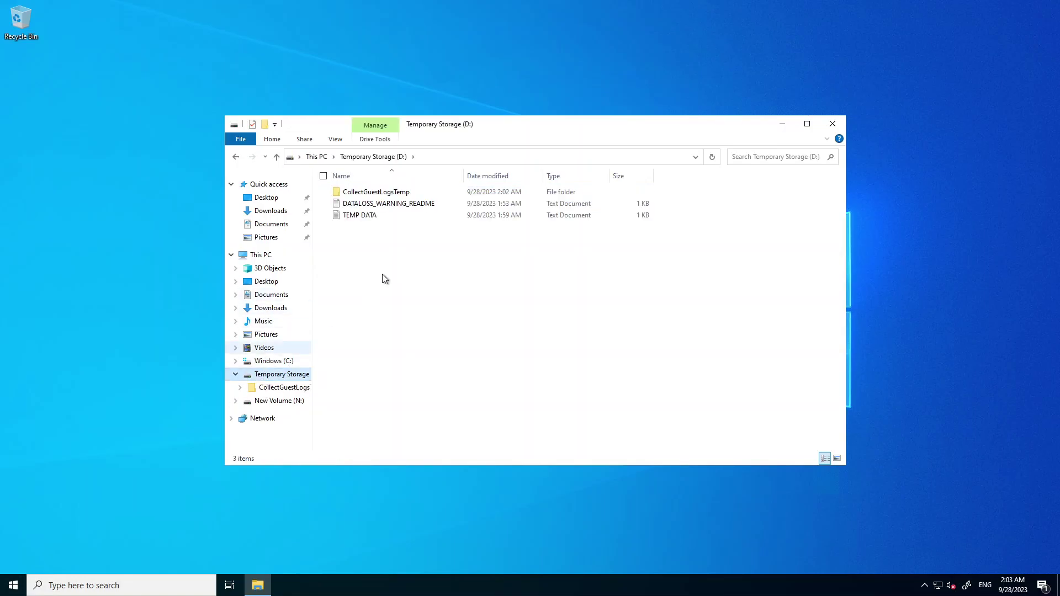
pyautogui.doubleClick(379, 215)
pyautogui.hotkey('ctrl', 'shift', 'Left')
pyautogui.hotkey('ctrl', 'shift', 'Left')
pyautogui.hotkey('shift', 'Left')
pyautogui.hotkey('shift', 'Left')
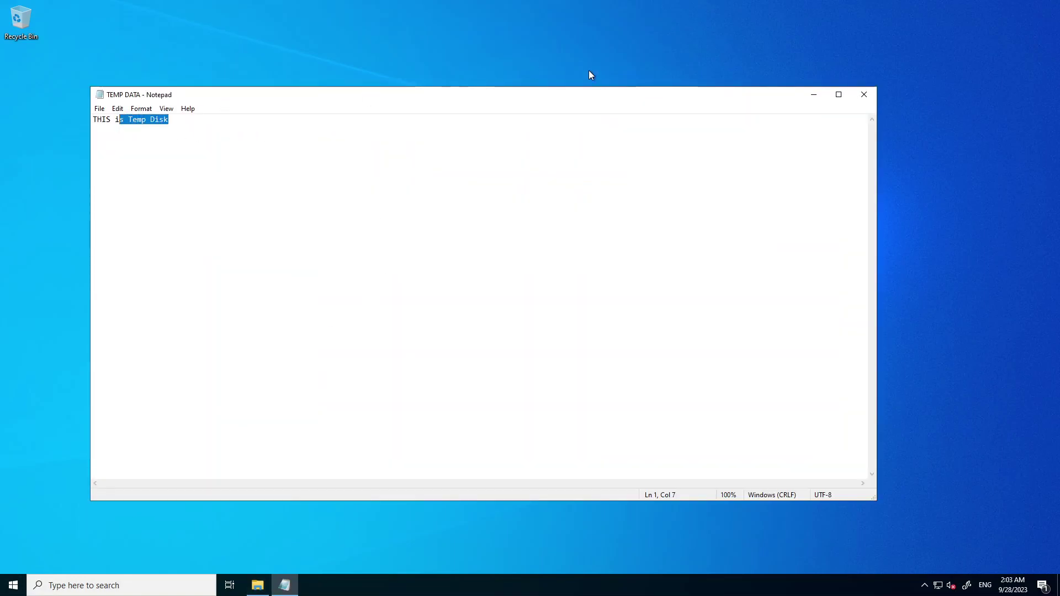
pyautogui.click(865, 94)
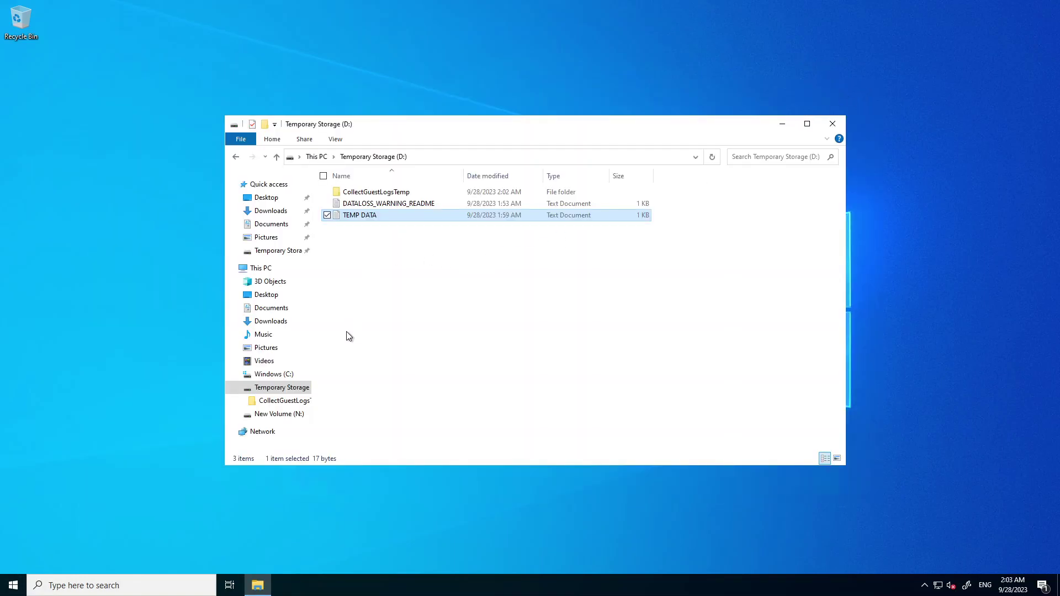
pyautogui.click(347, 220)
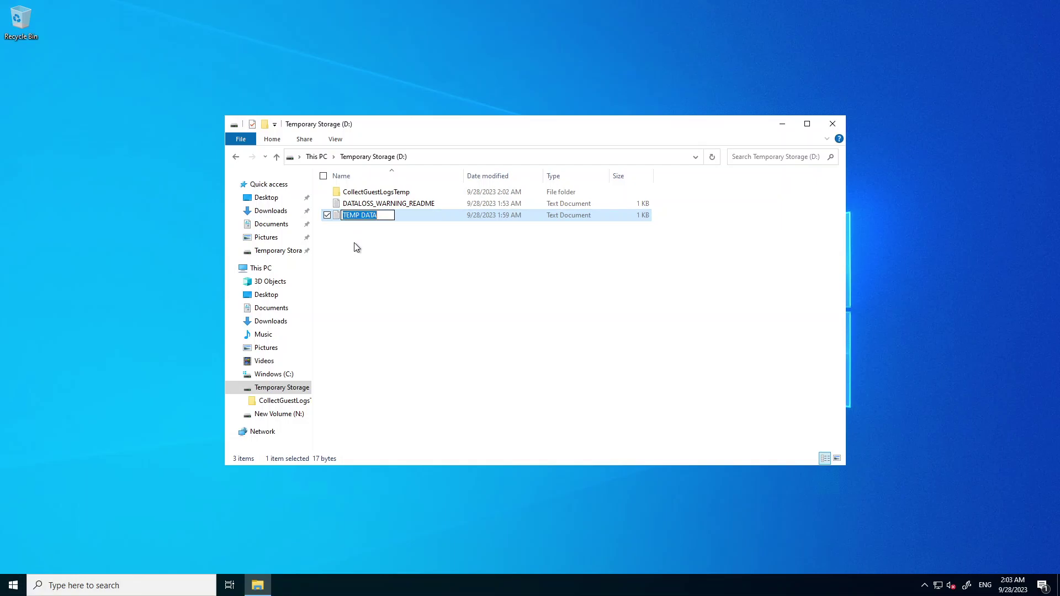
pyautogui.click(372, 283)
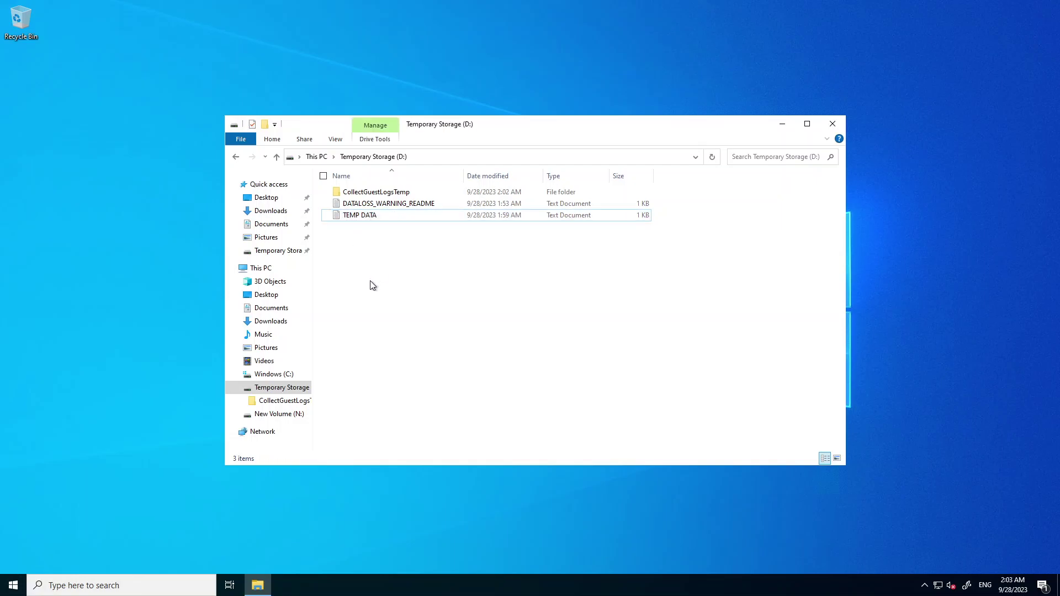
# Open the DATA DATA file on New Volume (N:), check its text and close it.
pyautogui.click(278, 415)
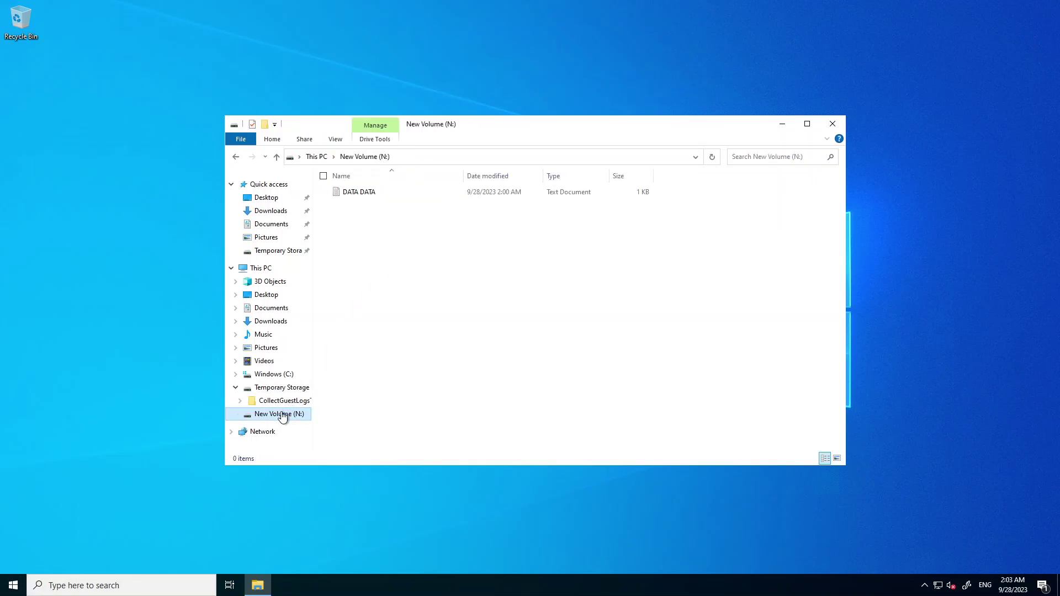
pyautogui.doubleClick(366, 198)
pyautogui.hotkey('ctrl', 'a')
pyautogui.click(586, 167)
pyautogui.click(872, 95)
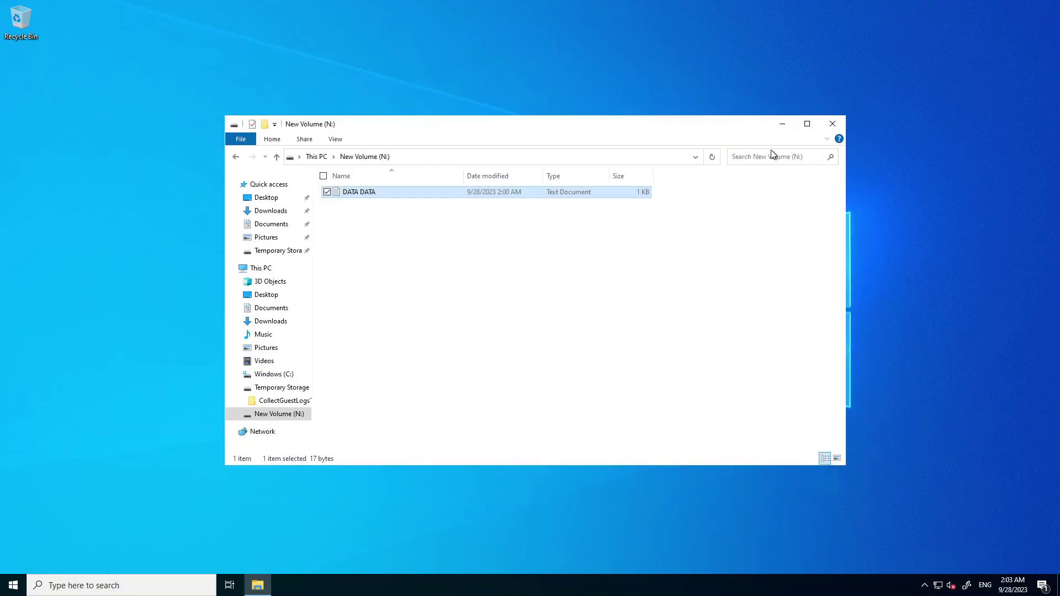
# Review the drives in This PC, focusing on Temporary Storage (D:).
pyautogui.click(258, 269)
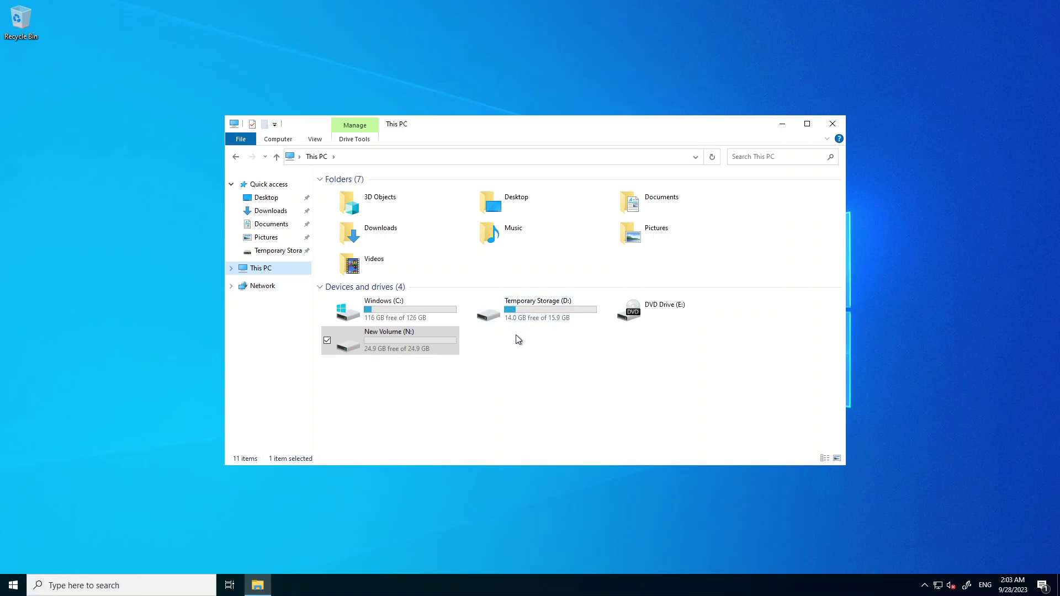
pyautogui.click(519, 312)
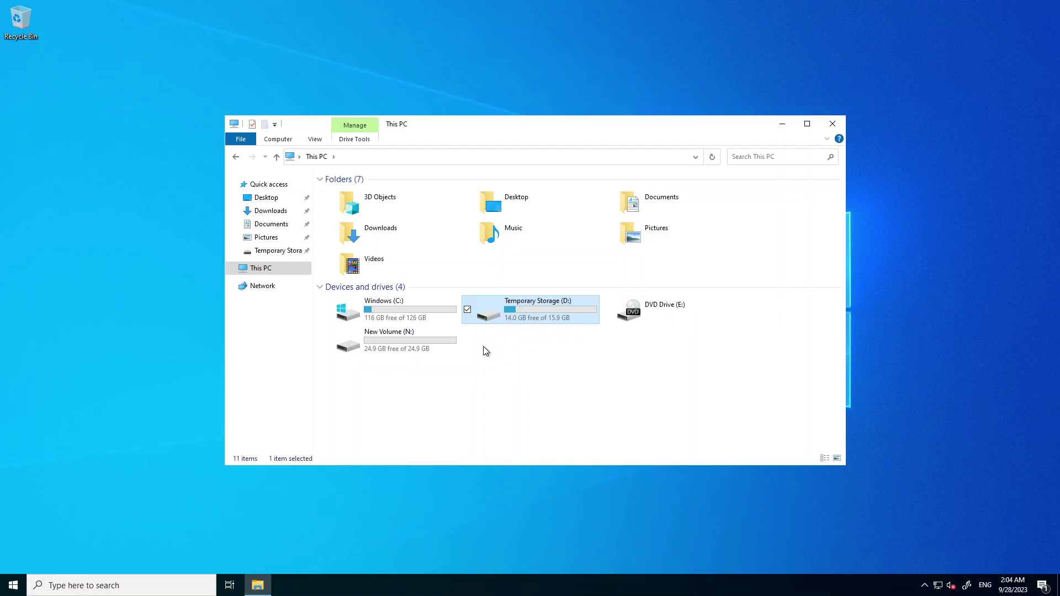
pyautogui.moveTo(401, 390); pyautogui.dragTo(499, 318)
pyautogui.click(509, 350)
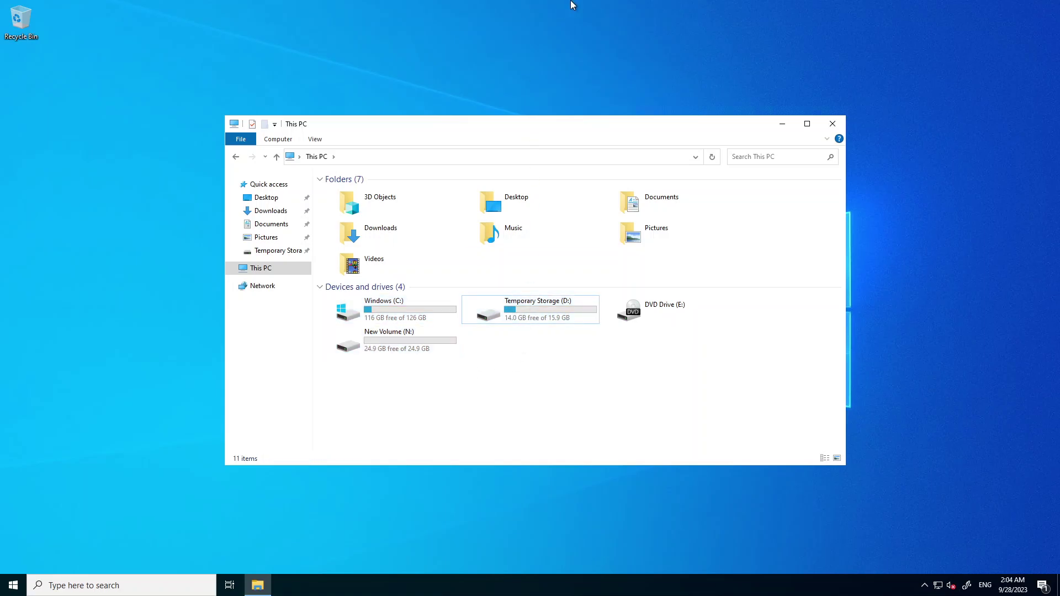
# Disconnect the remote session and stop the WINDOWS virtual machine from the Azure portal.
pyautogui.moveTo(574, 1)
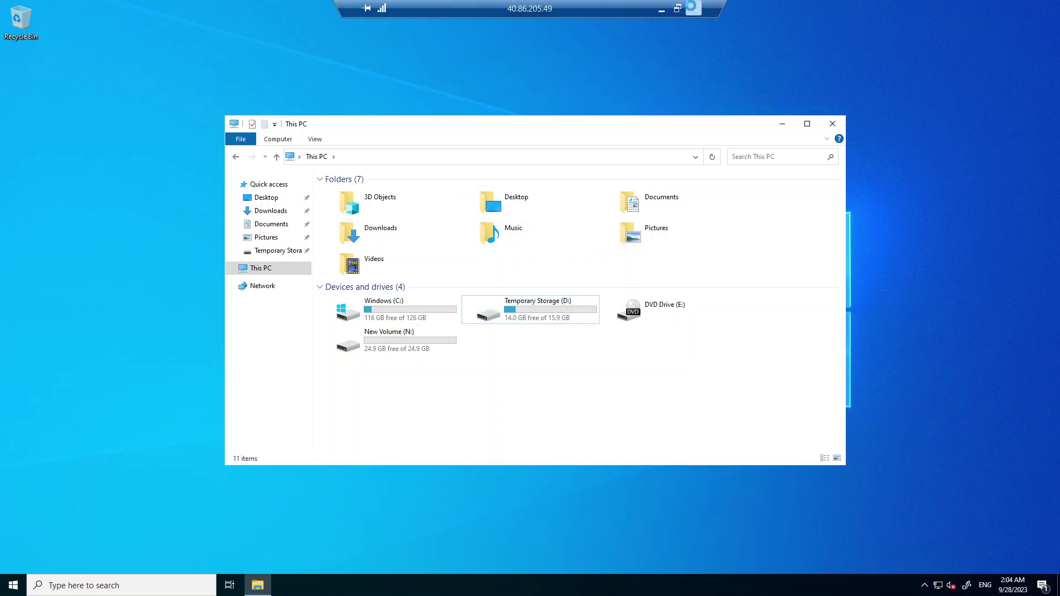
pyautogui.click(694, 9)
pyautogui.click(563, 317)
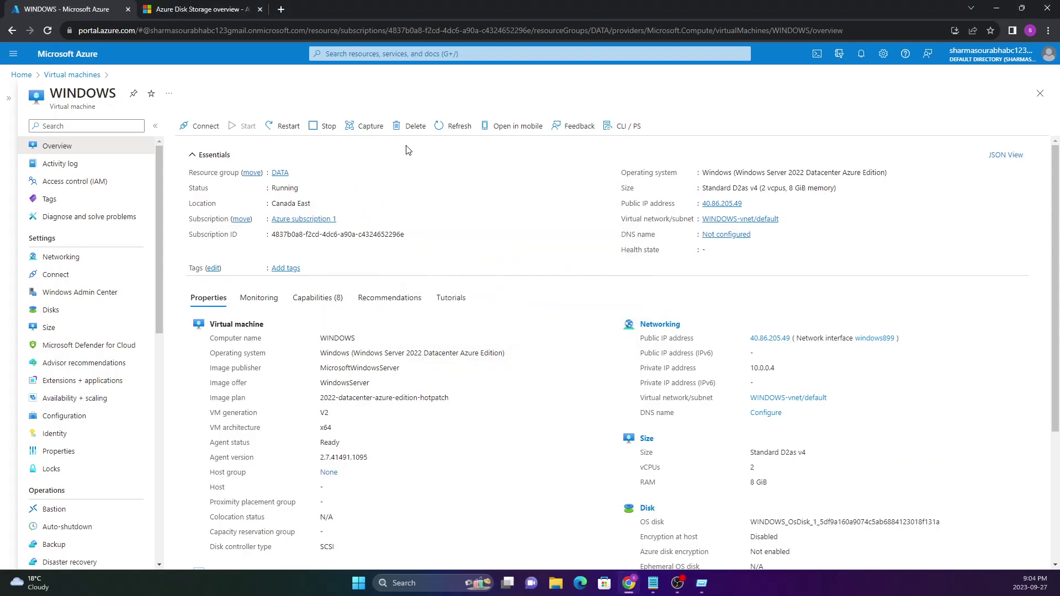
pyautogui.click(327, 127)
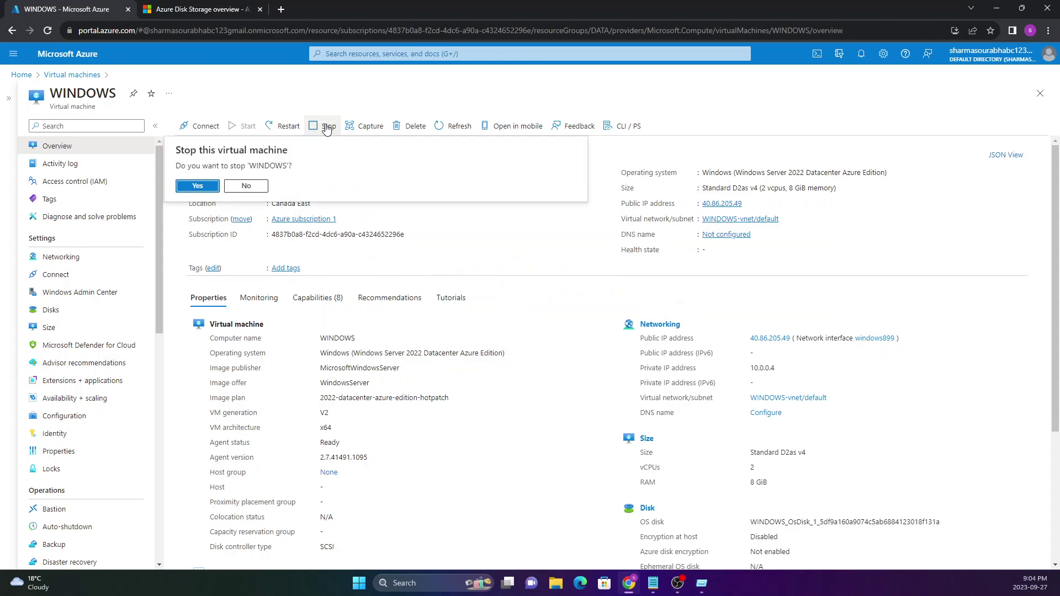
pyautogui.click(209, 192)
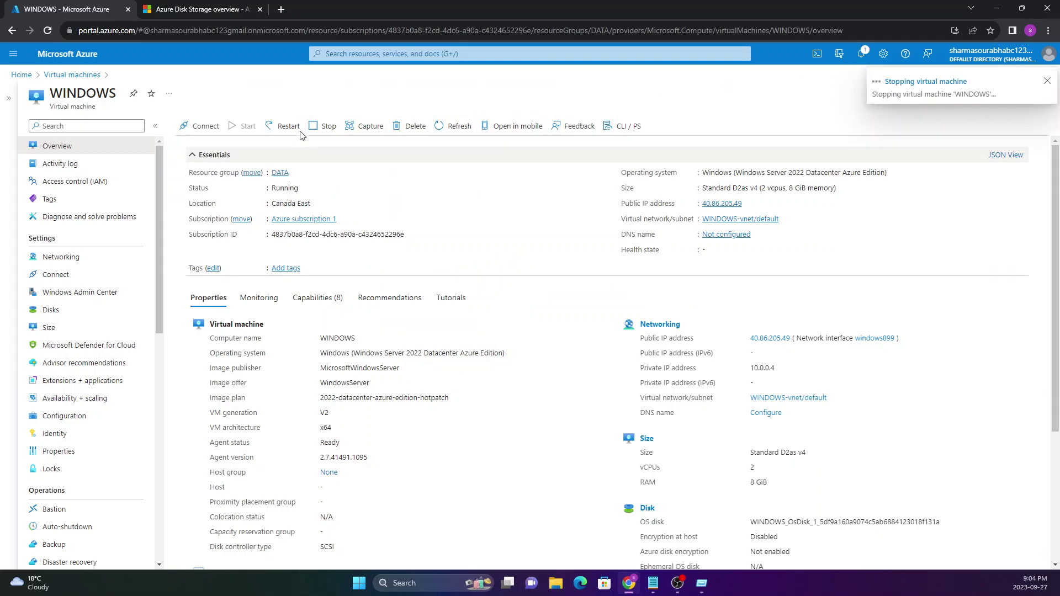
pyautogui.moveTo(294, 92); pyautogui.dragTo(322, 100)
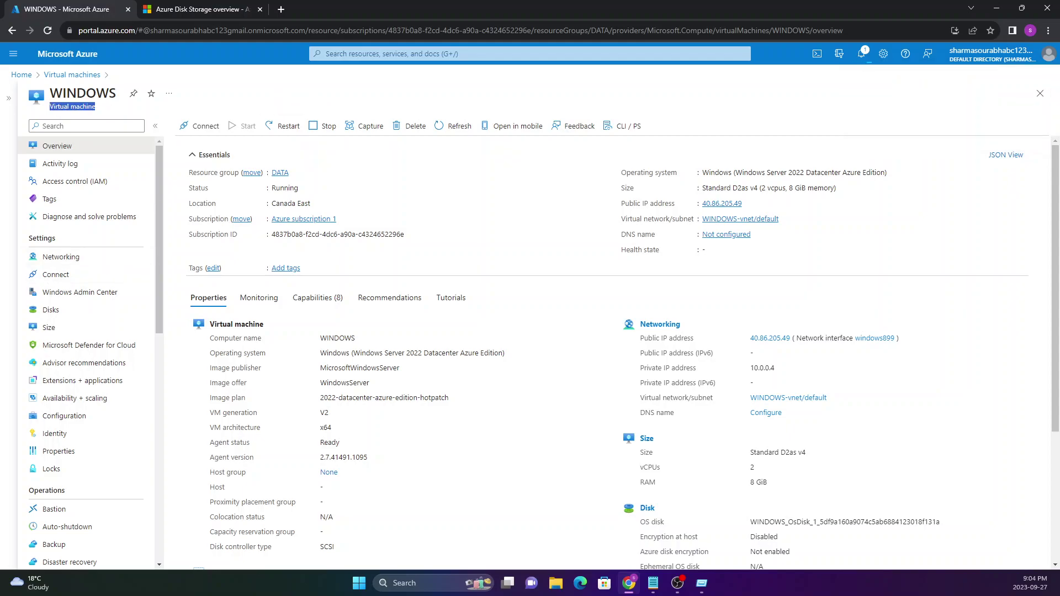
pyautogui.moveTo(315, 109); pyautogui.dragTo(331, 138)
pyautogui.moveTo(225, 346); pyautogui.dragTo(283, 366)
pyautogui.click(295, 369)
pyautogui.moveTo(272, 203); pyautogui.dragTo(312, 204)
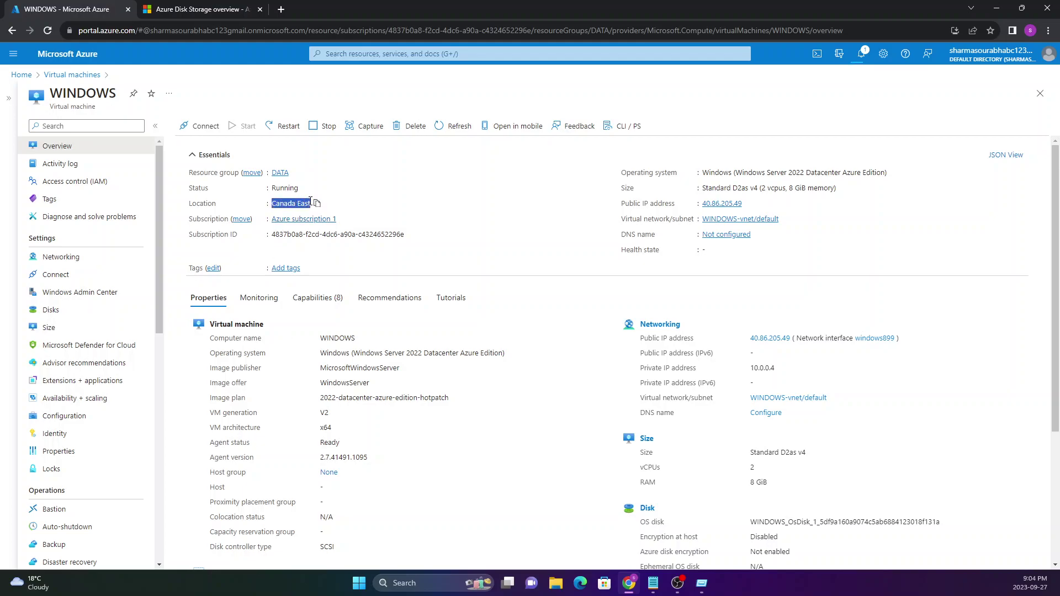
pyautogui.click(323, 258)
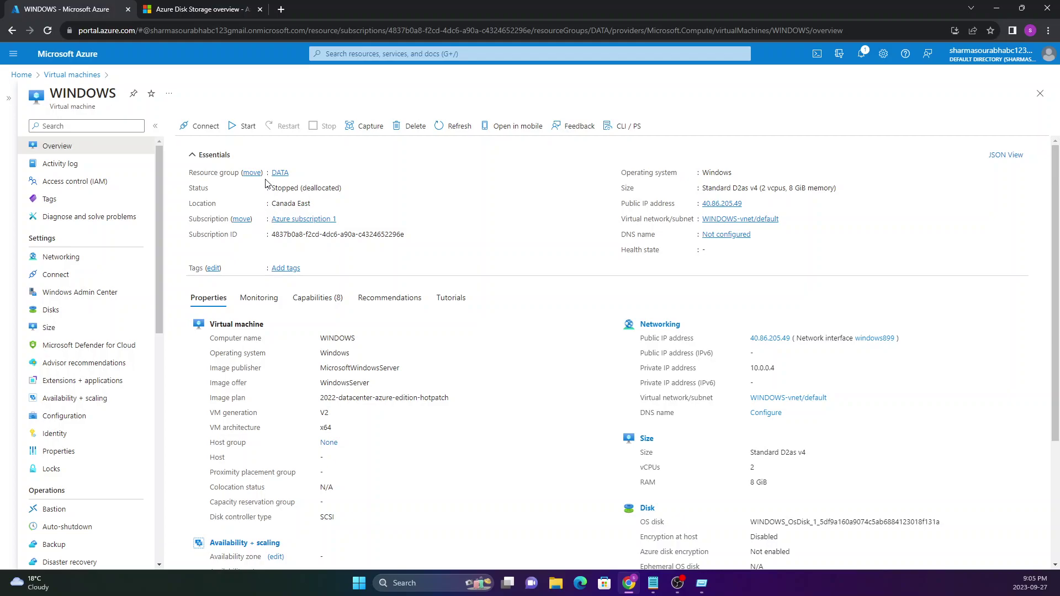
# Start the WINDOWS virtual machine and reconnect to 40.86.205.49 through Remote Desktop, entering the account password and accepting the unverified certificate.
pyautogui.click(236, 131)
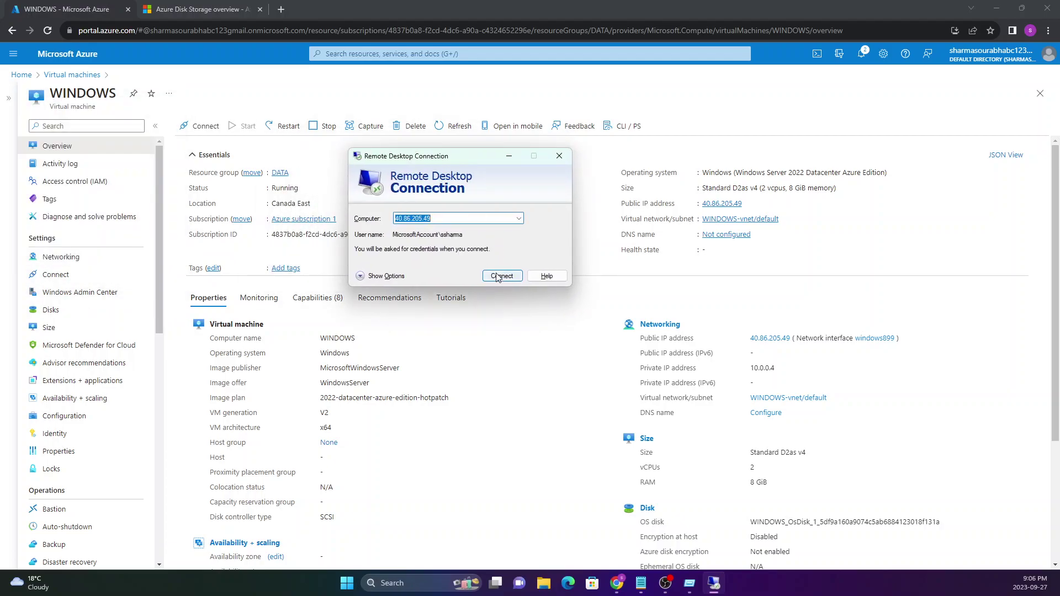
pyautogui.click(499, 276)
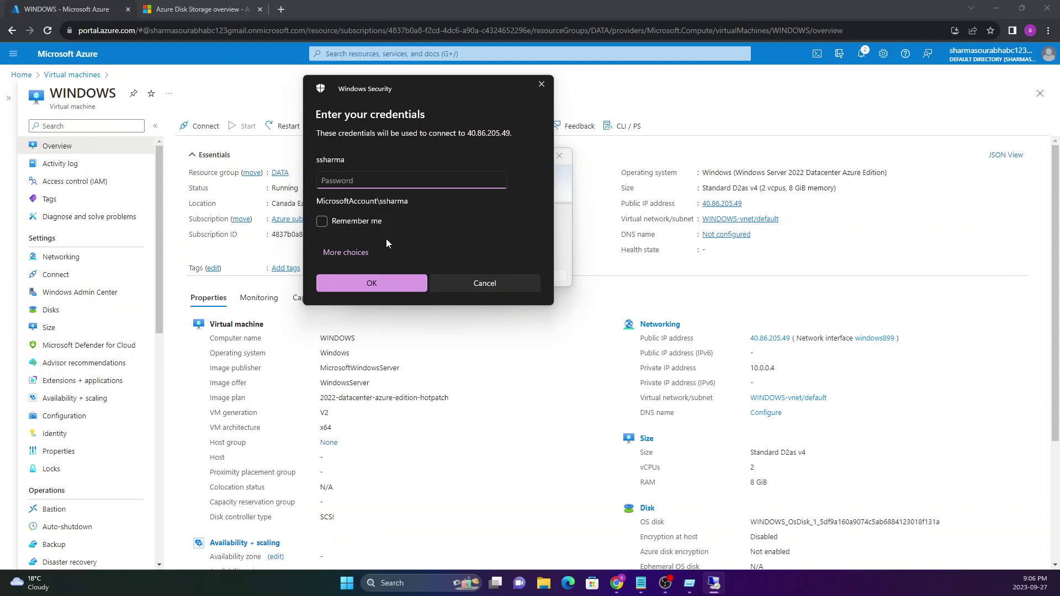
pyautogui.write('••••••••••••')
pyautogui.press('Return')
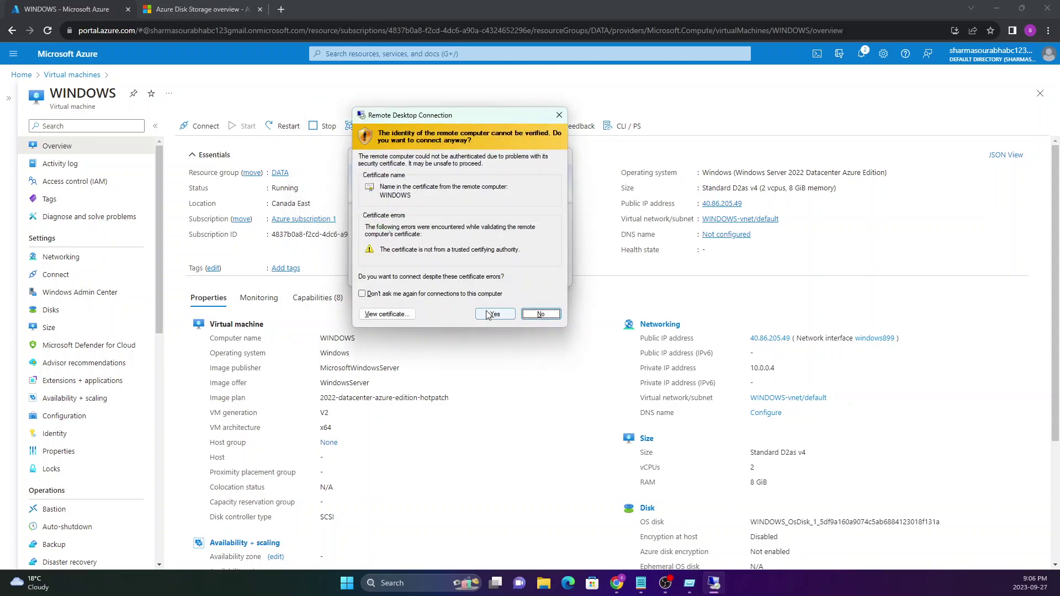
pyautogui.click(489, 313)
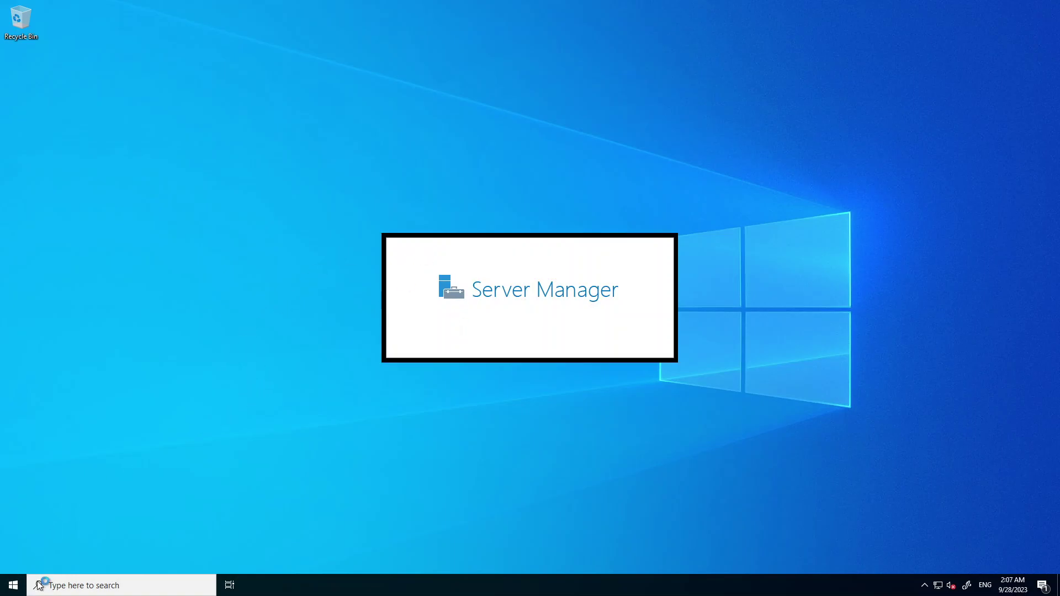
# Open This PC in File Explorer on the remote machine and review the drives, focusing on Temporary Storage (D:).
pyautogui.click(12, 585)
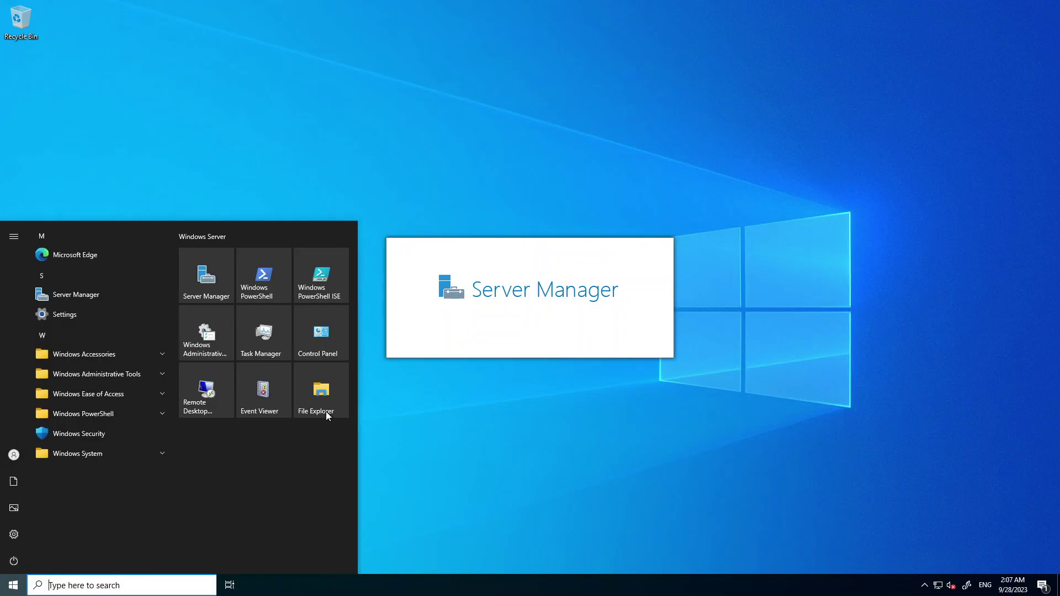
pyautogui.click(327, 407)
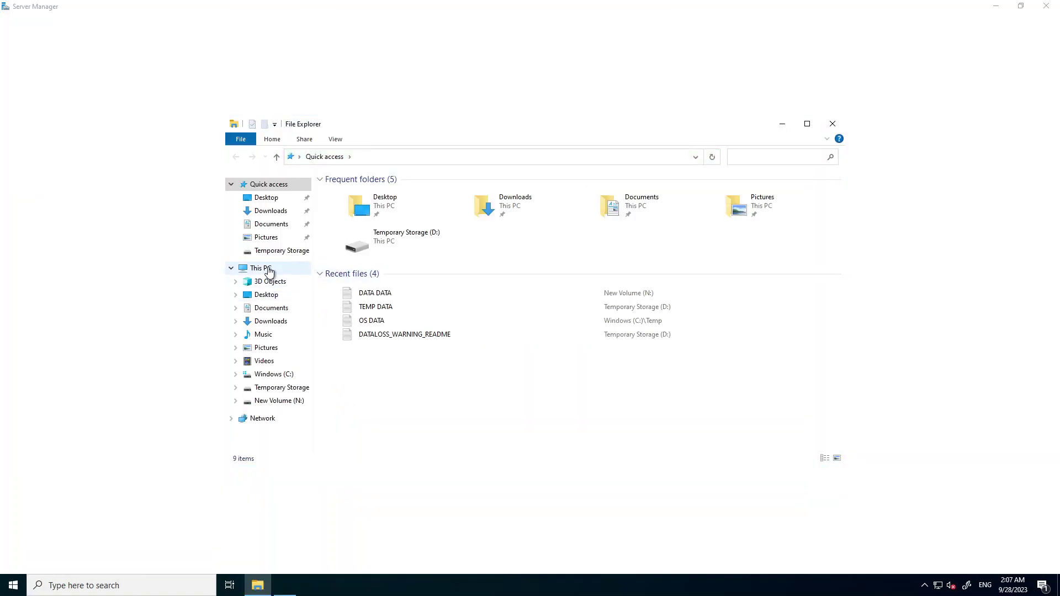
pyautogui.click(267, 268)
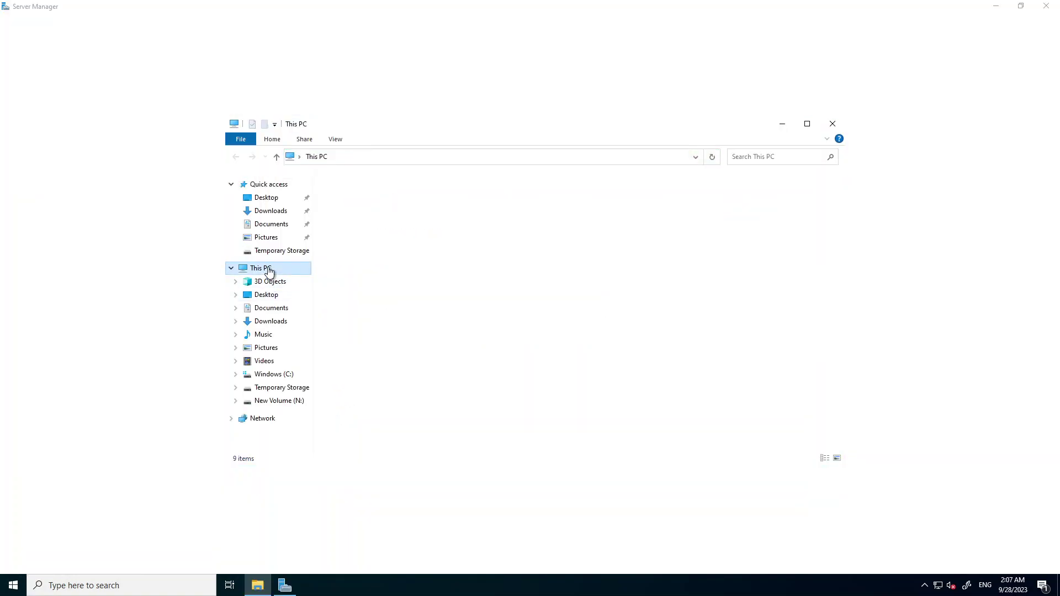
pyautogui.moveTo(515, 352); pyautogui.dragTo(556, 305)
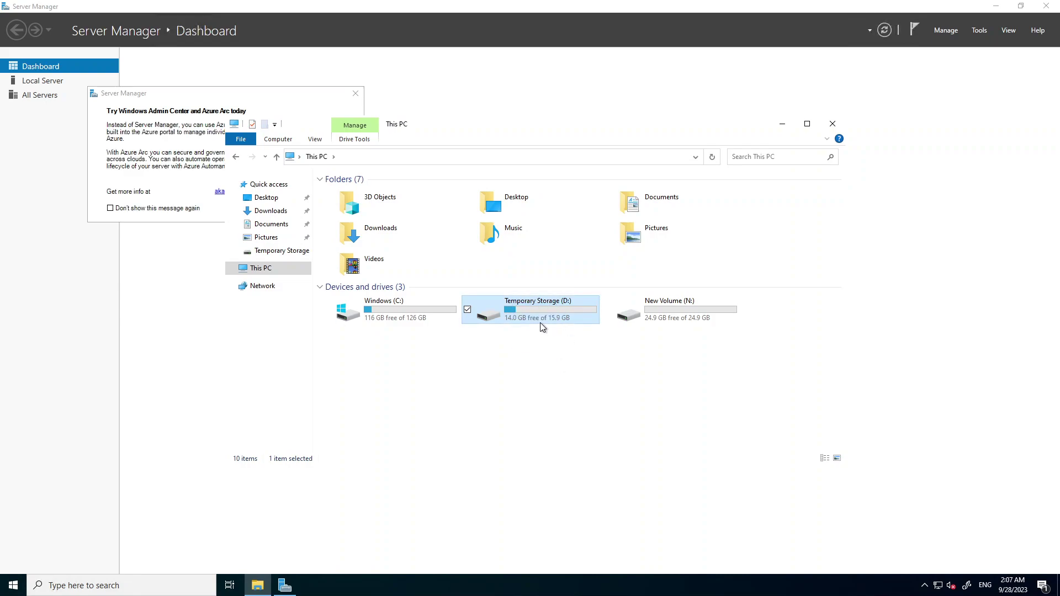
pyautogui.moveTo(513, 336); pyautogui.dragTo(550, 320)
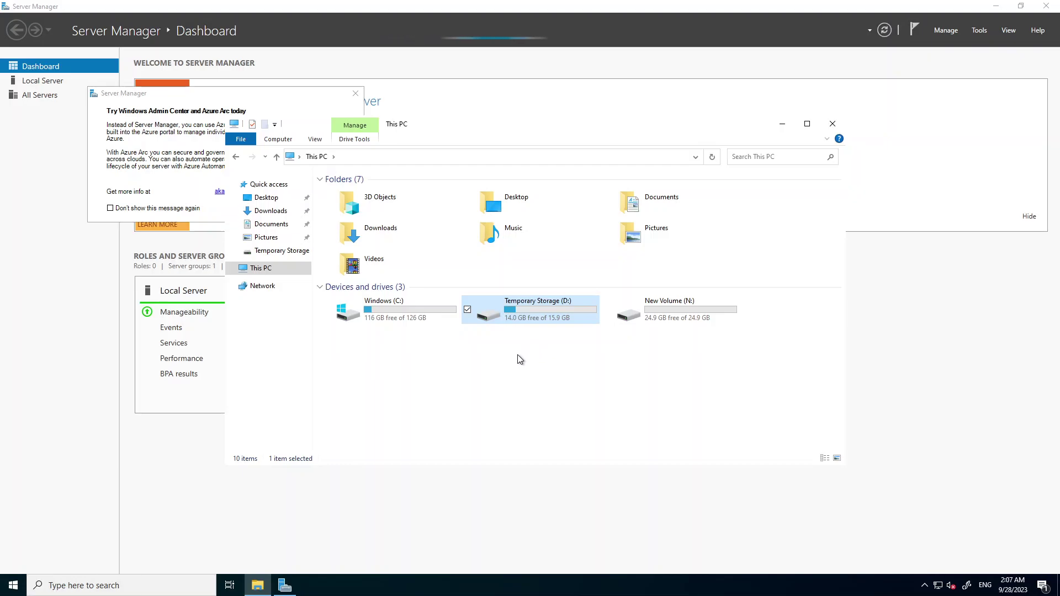
# Open the OS DATA file in the Temp folder of Windows (C:), check its text and close it.
pyautogui.click(390, 322)
pyautogui.doubleClick(389, 321)
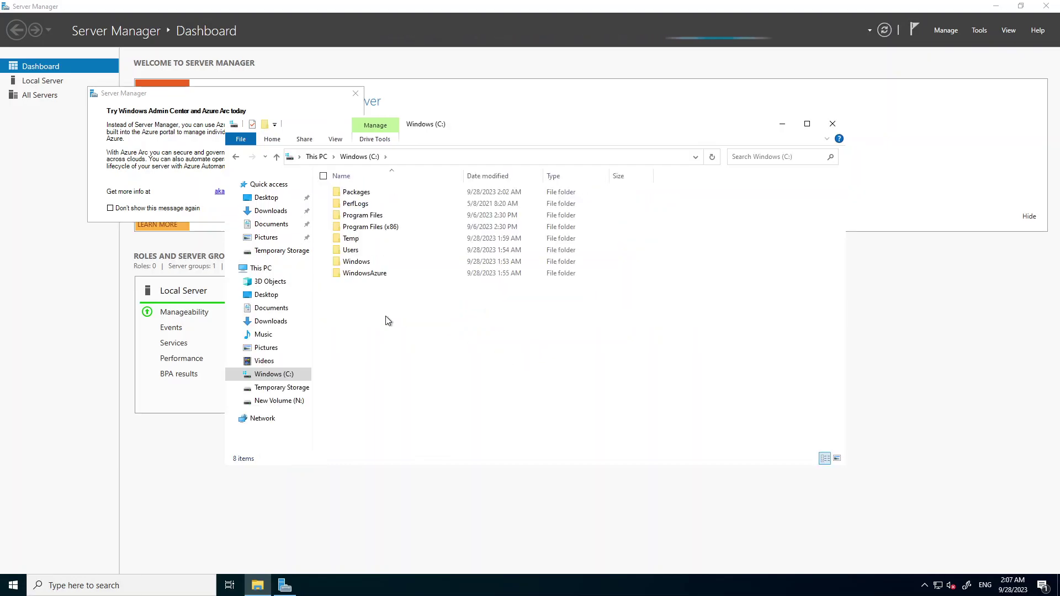
pyautogui.doubleClick(358, 239)
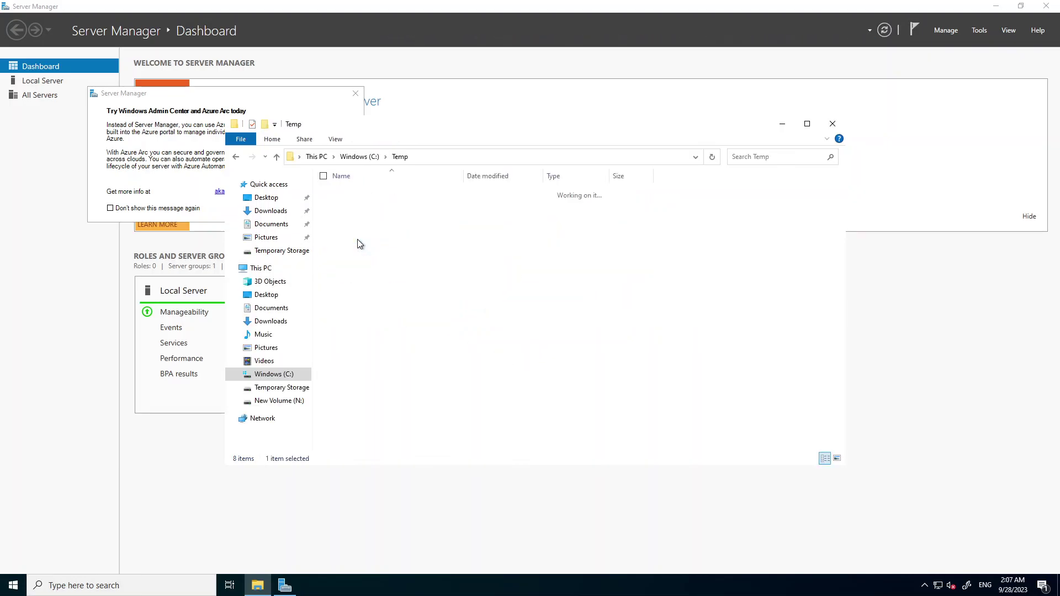
pyautogui.click(357, 197)
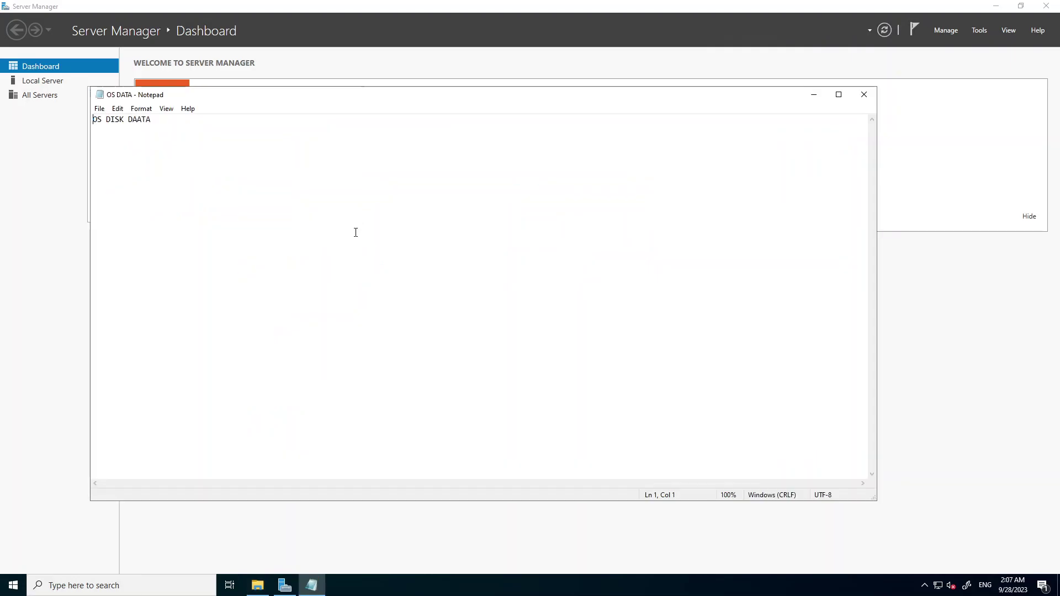
pyautogui.click(863, 93)
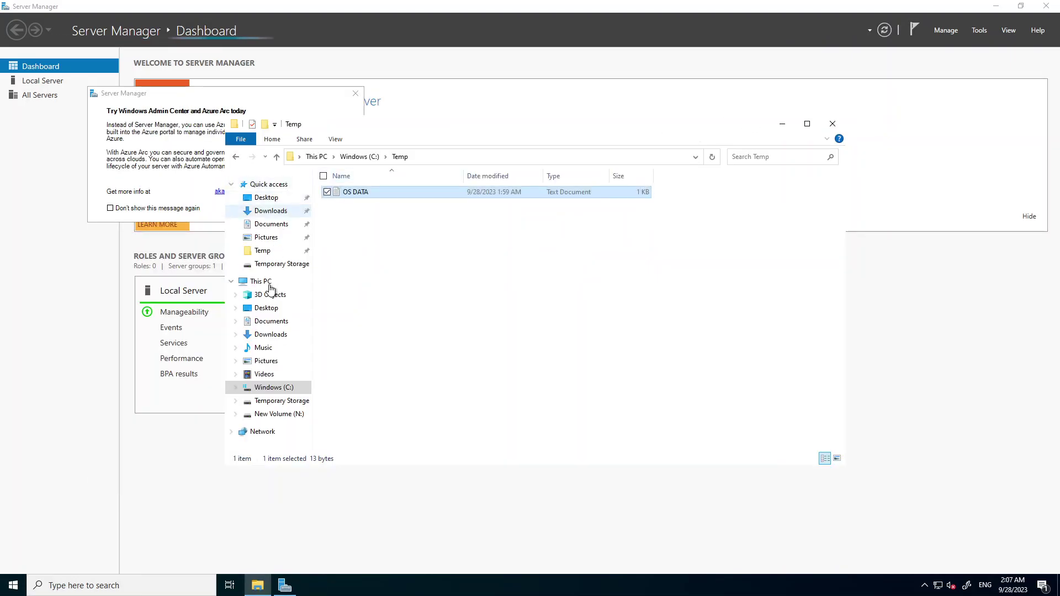
# Check Temporary Storage (D:) for the TEMP DATA file and New Volume (N:) for the DATA DATA file.
pyautogui.click(266, 281)
pyautogui.doubleClick(493, 312)
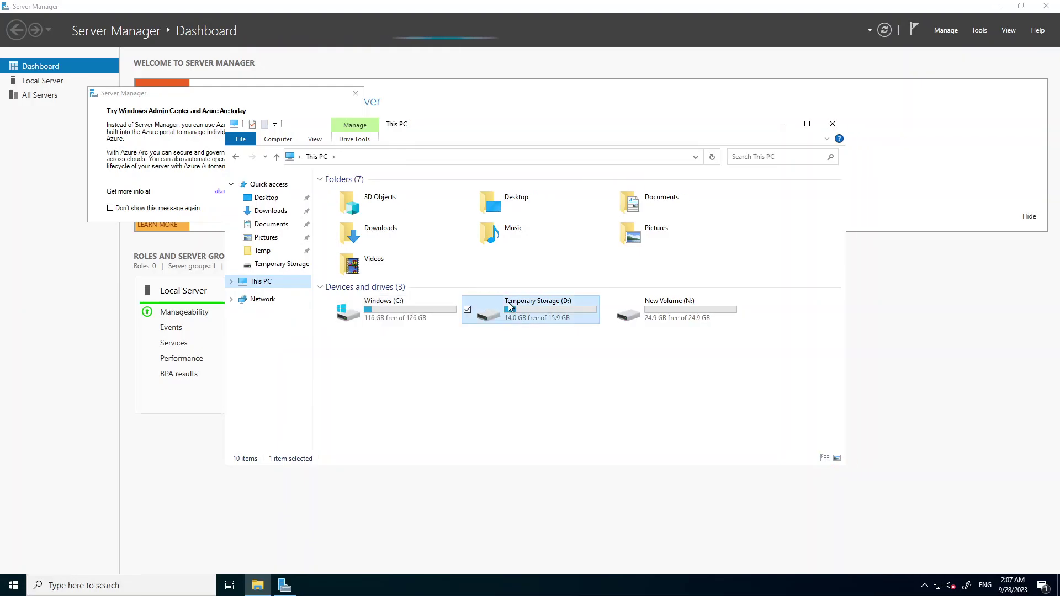
pyautogui.moveTo(356, 221); pyautogui.dragTo(452, 217)
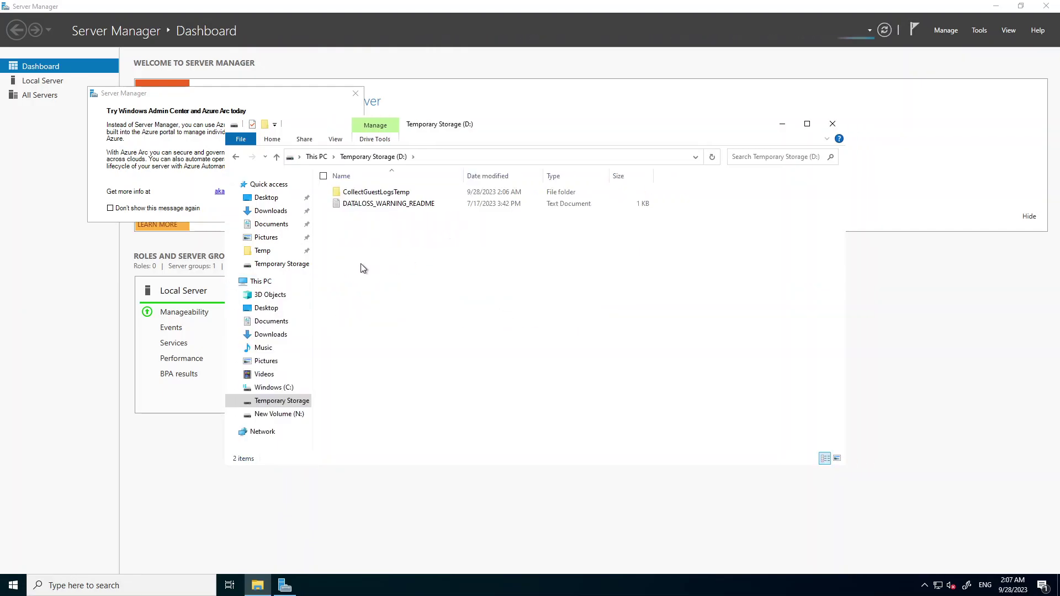
pyautogui.moveTo(360, 264); pyautogui.dragTo(521, 211)
pyautogui.click(279, 414)
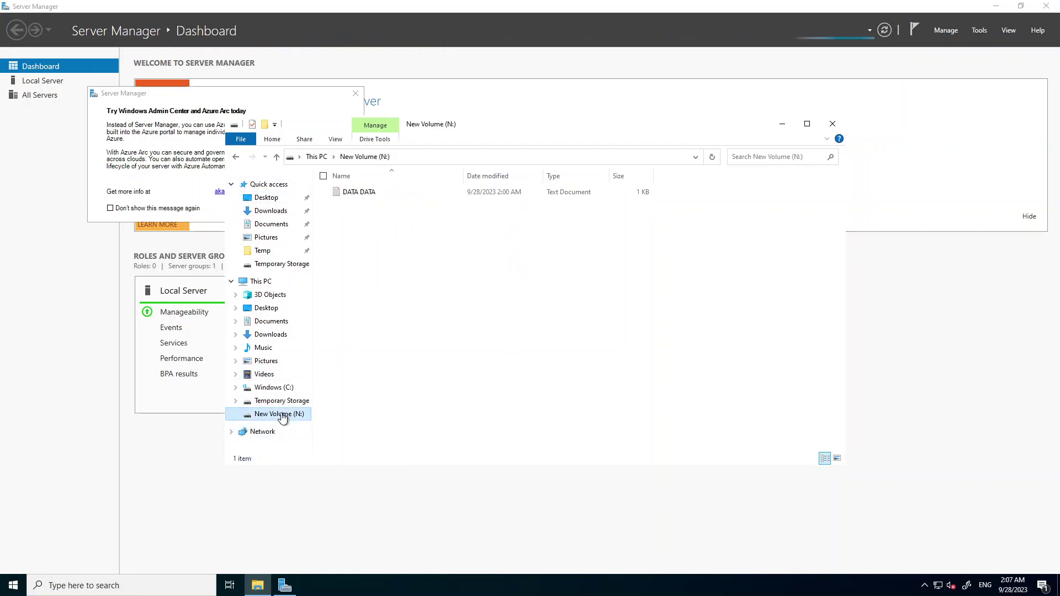
pyautogui.moveTo(362, 222); pyautogui.dragTo(458, 230)
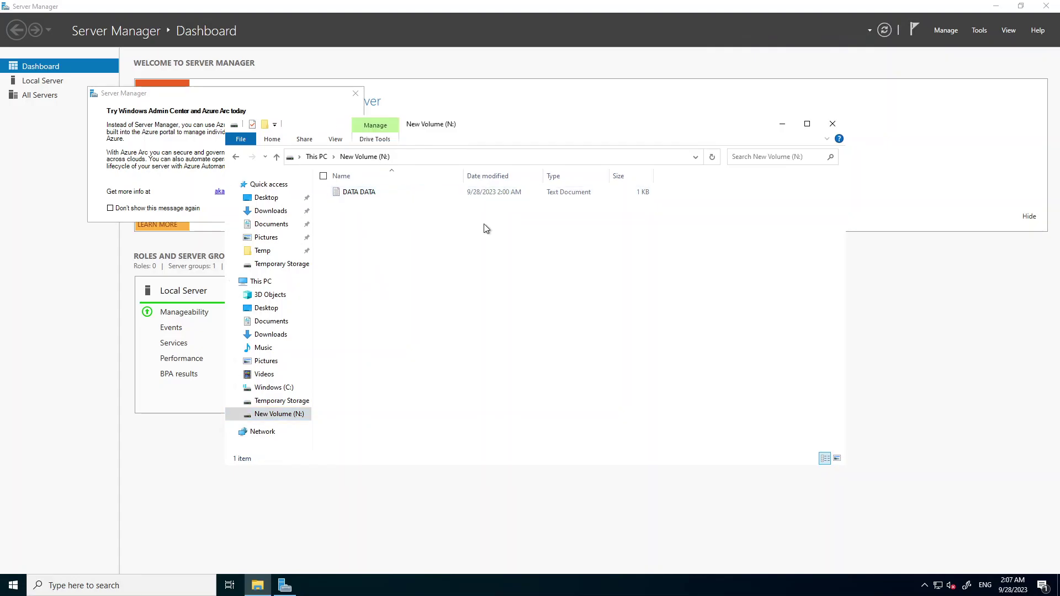
# Close File Explorer and disconnect the remote session.
pyautogui.click(831, 123)
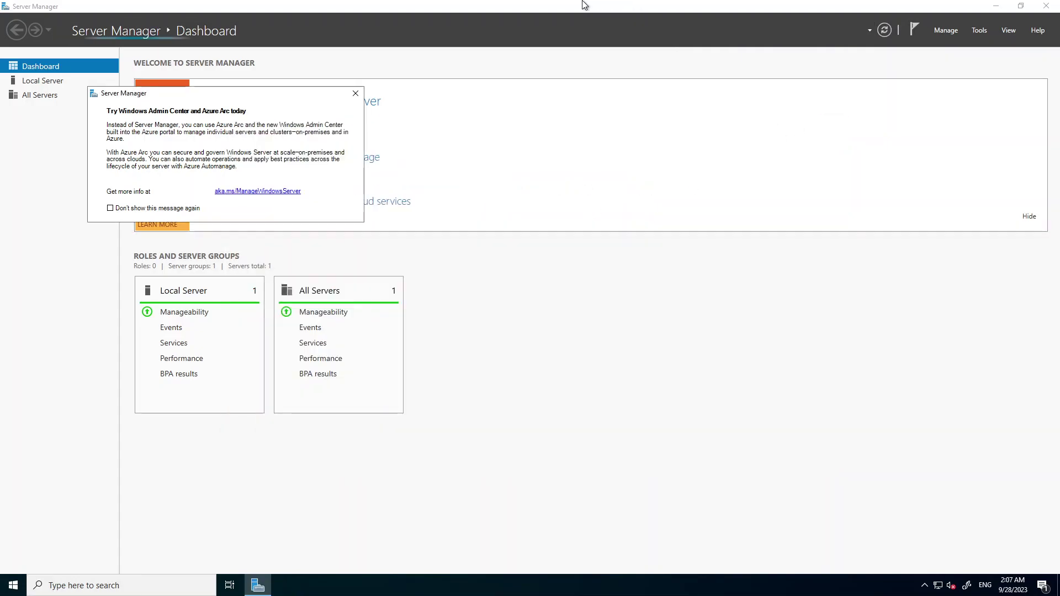
pyautogui.click(697, 12)
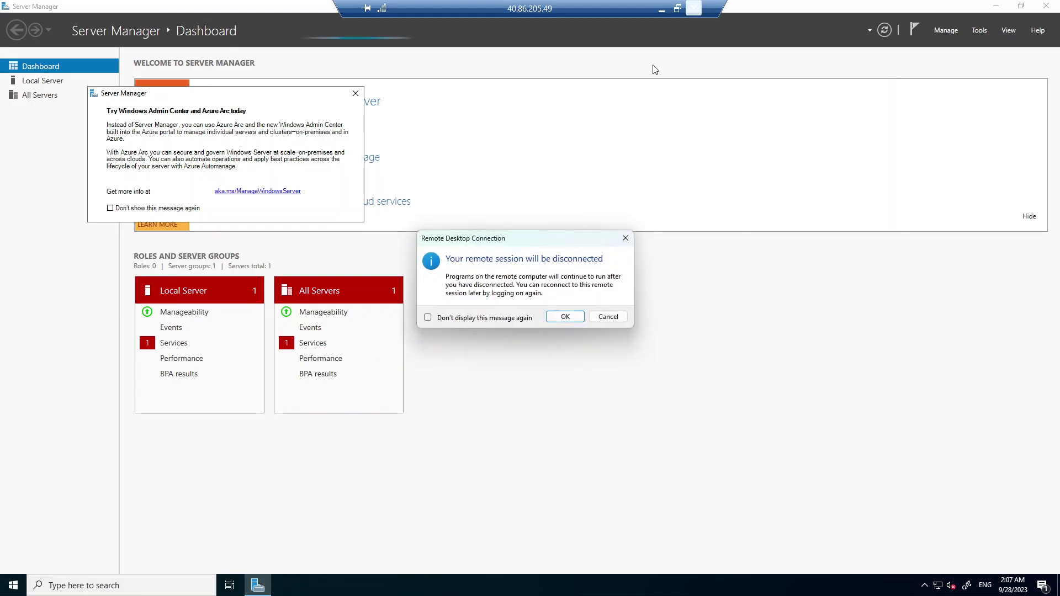
pyautogui.click(565, 316)
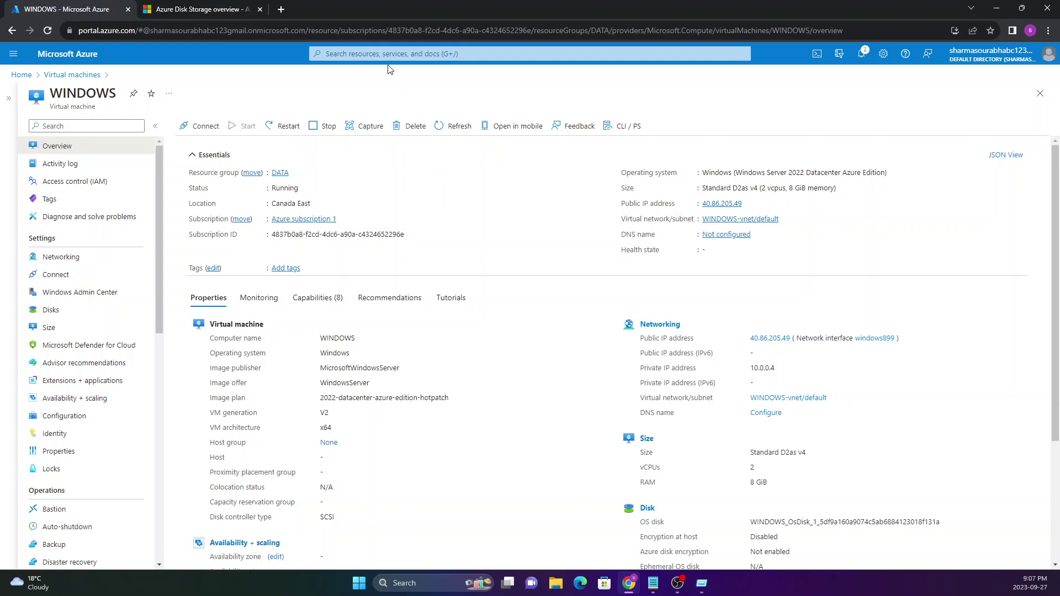
# Switch to the Azure Disk Storage overview page and review the Data disk, OS disk and Temporary disk sections.
pyautogui.click(213, 10)
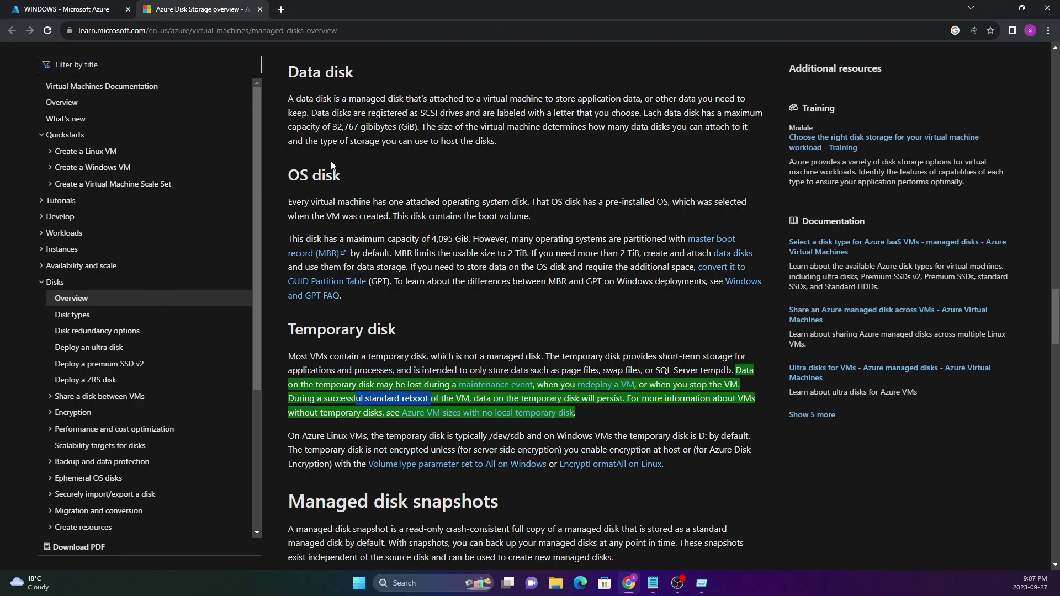
pyautogui.scroll(1, 332, 165)
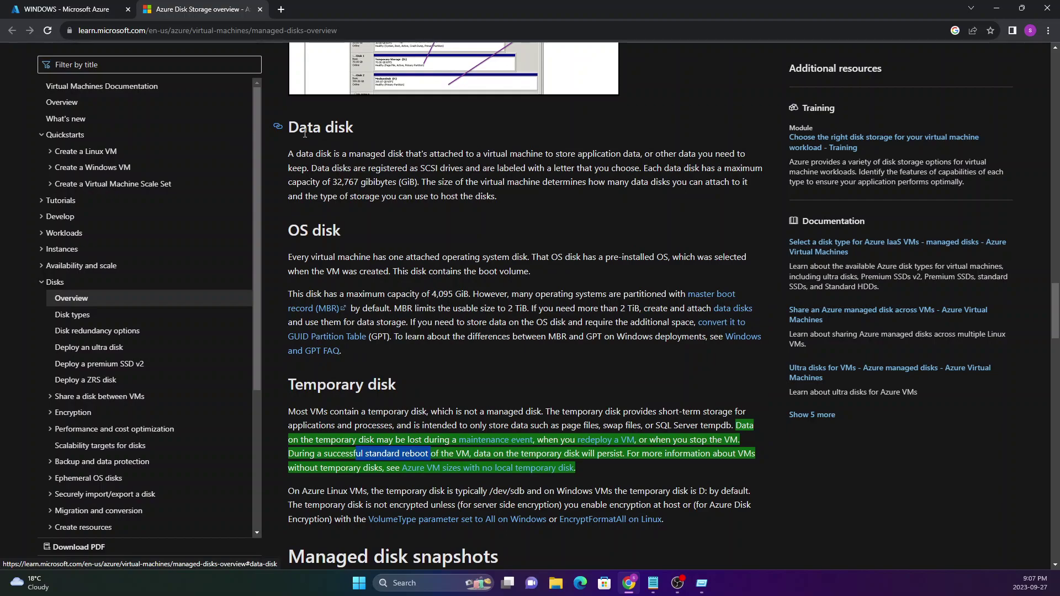
pyautogui.moveTo(298, 127); pyautogui.dragTo(472, 396)
pyautogui.click(472, 390)
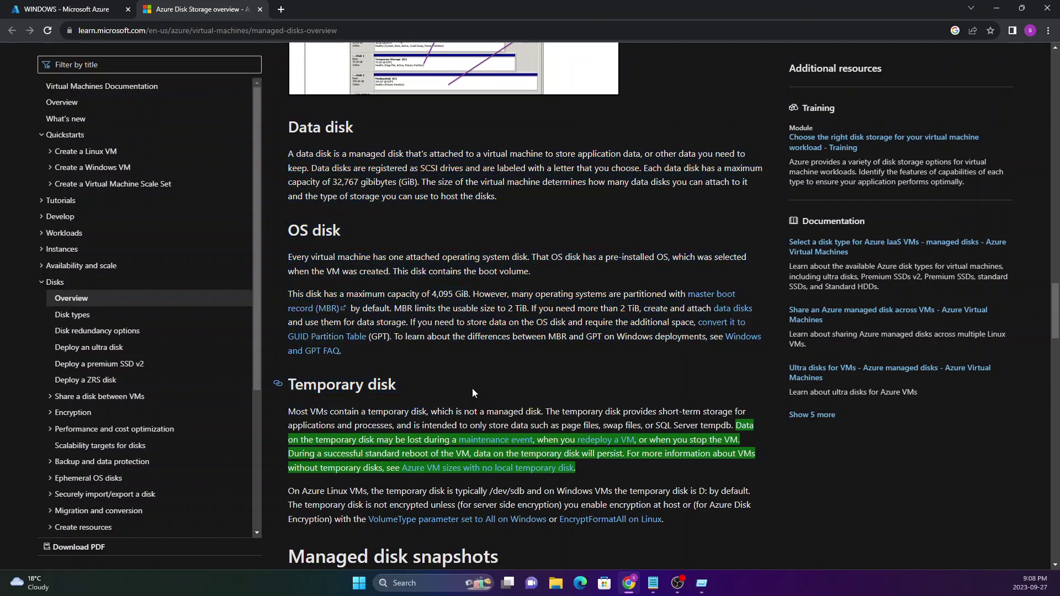
pyautogui.scroll(-2, 473, 392)
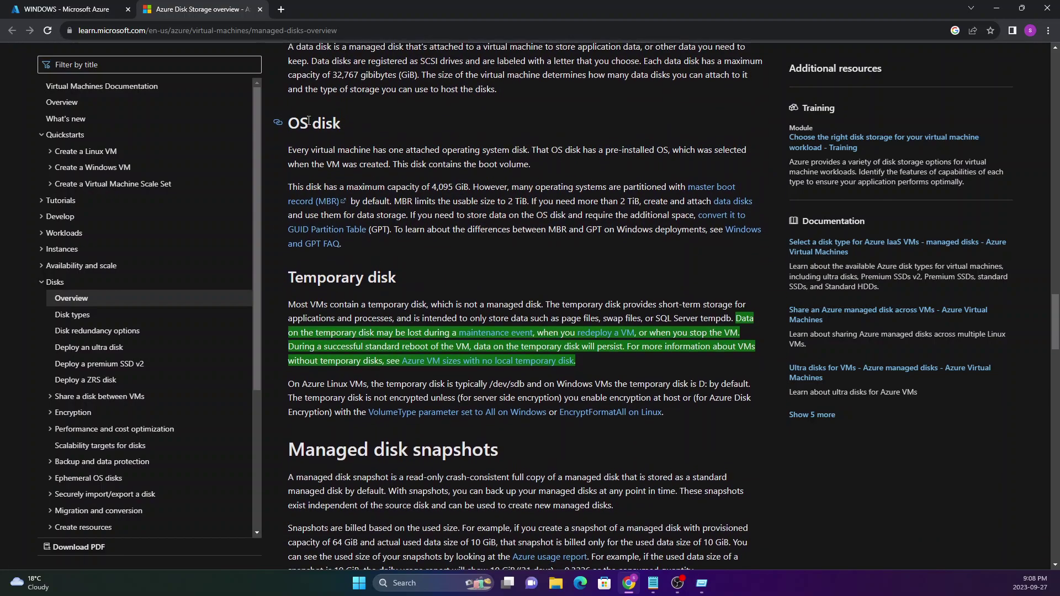
pyautogui.scroll(2, 377, 256)
pyautogui.moveTo(290, 127); pyautogui.dragTo(514, 365)
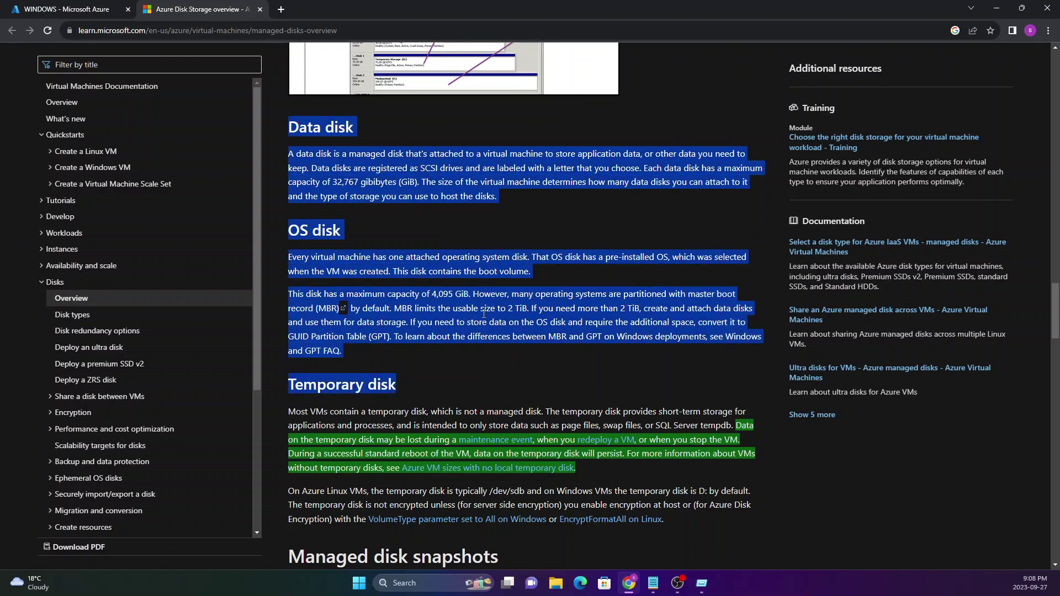
pyautogui.click(495, 372)
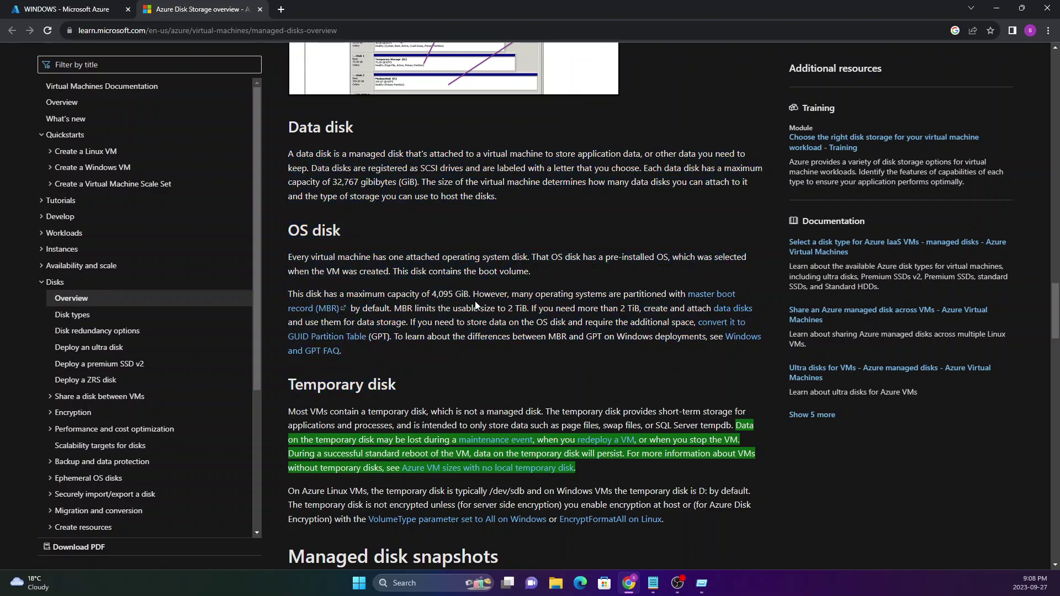